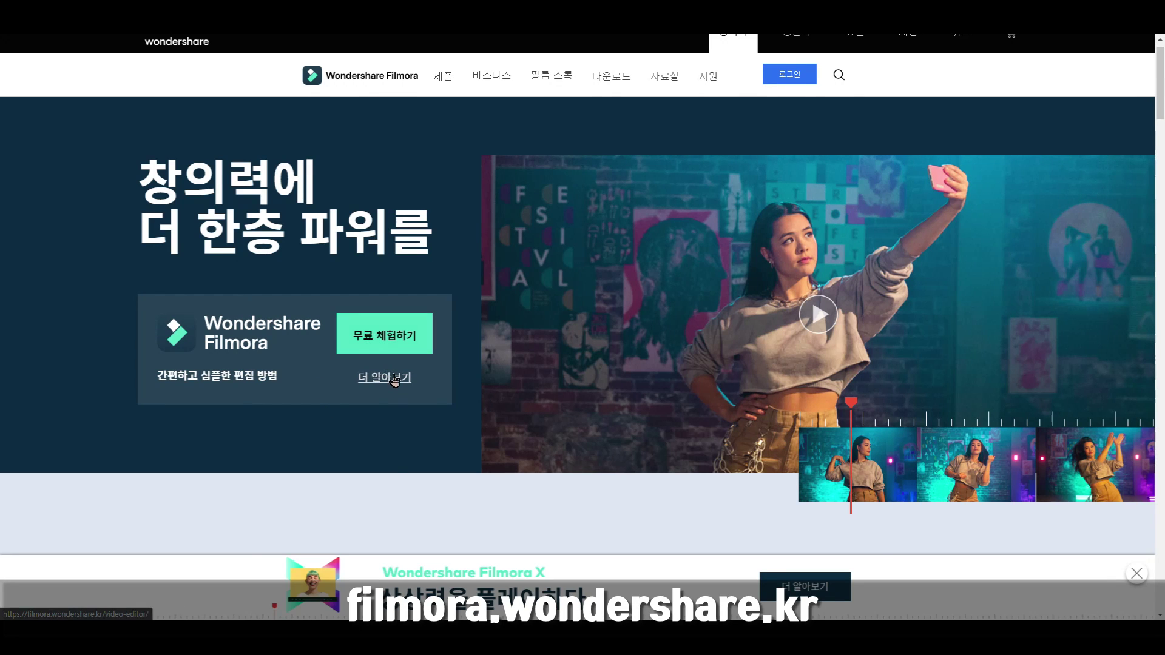
Look through the Filmora home page down to the video editing solutions section and return to its start.
scroll(392, 372, down, 6)
scroll(395, 381, down, 12)
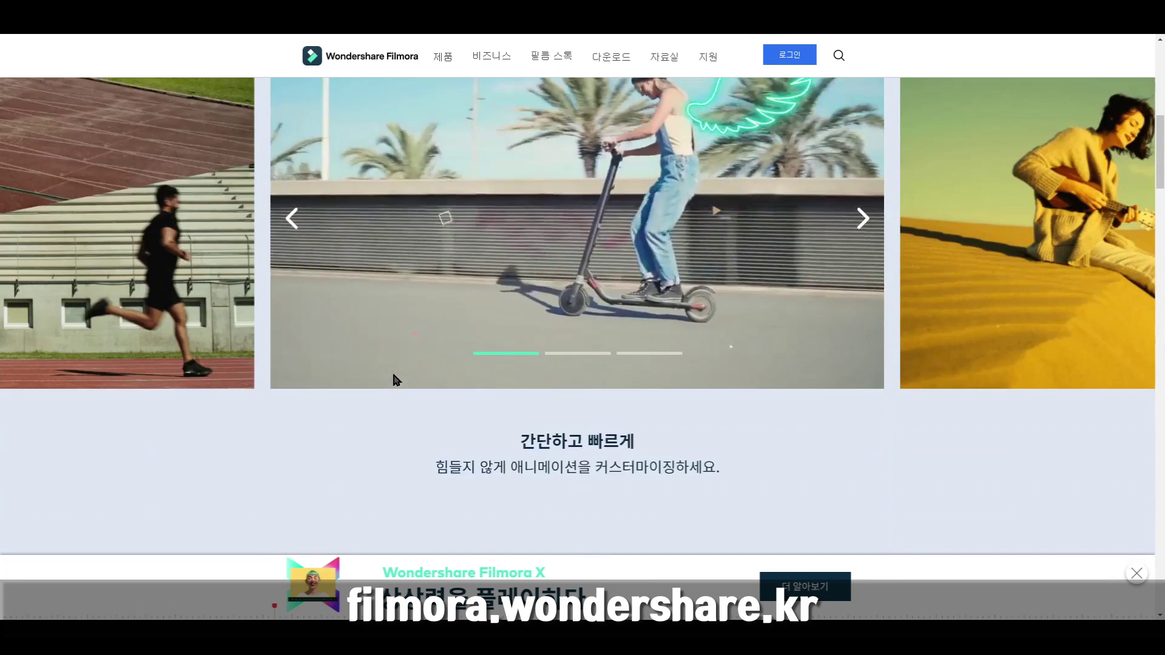
scroll(395, 381, down, 9)
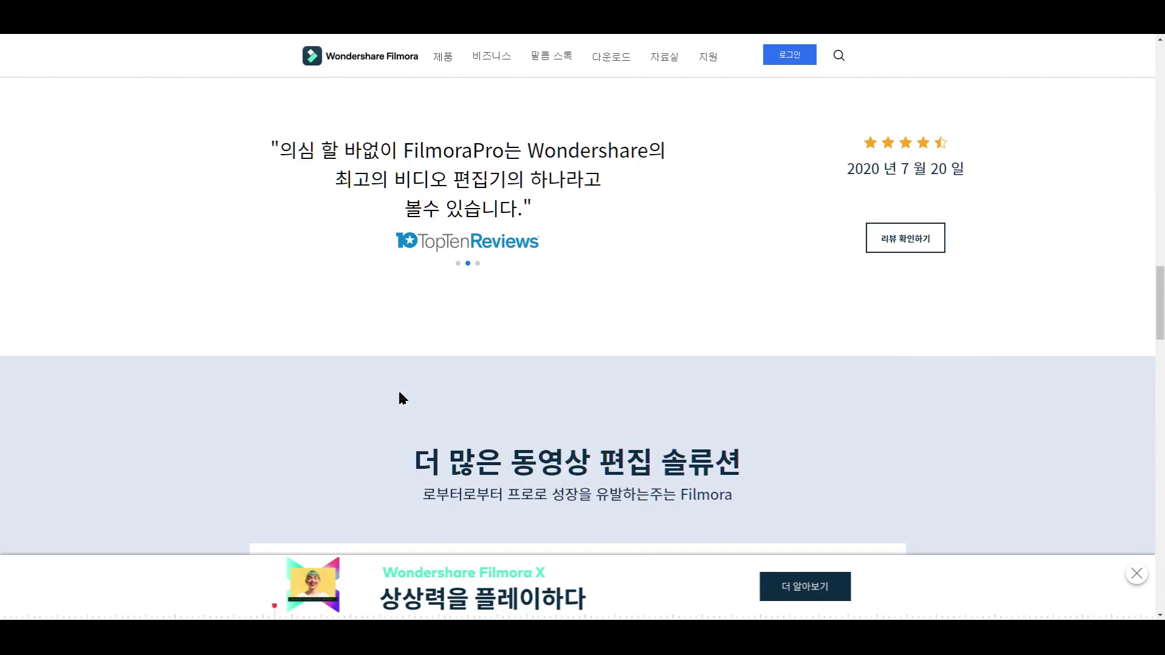
scroll(401, 399, up, 9)
scroll(402, 398, up, 13)
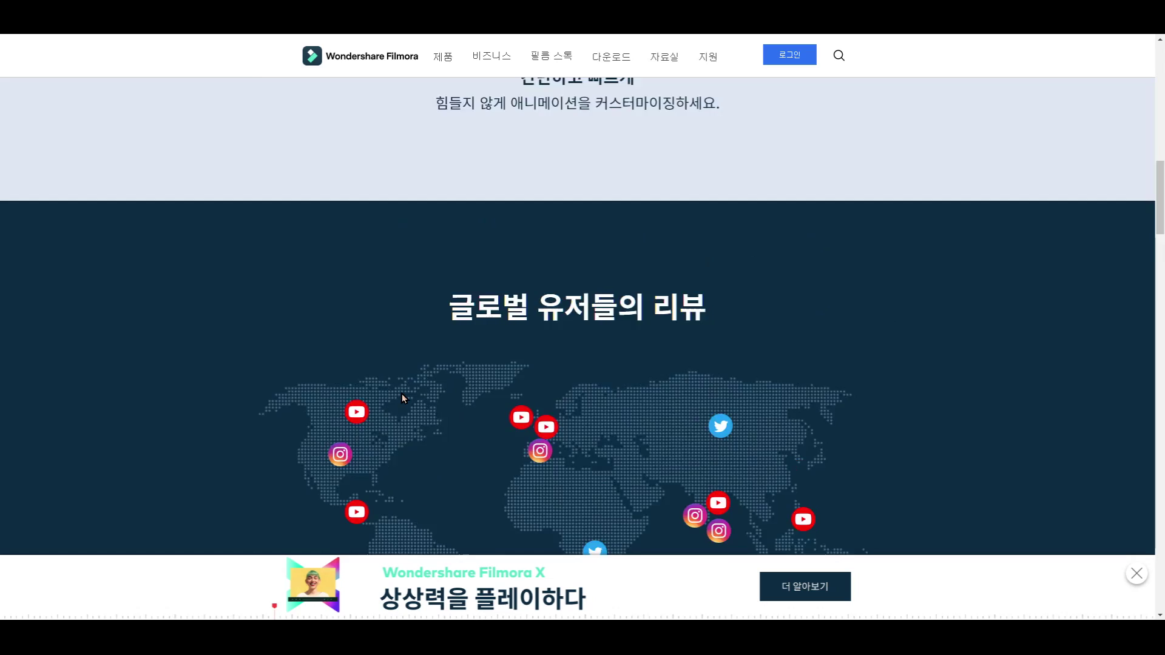
scroll(402, 395, up, 5)
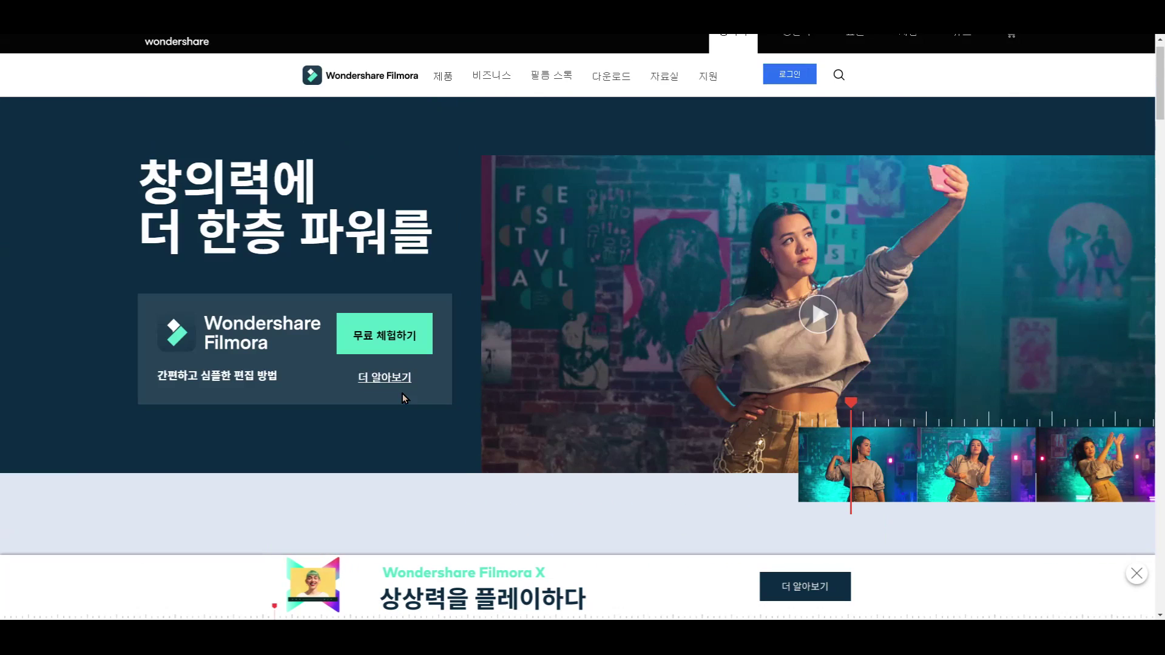
scroll(395, 389, up, 1)
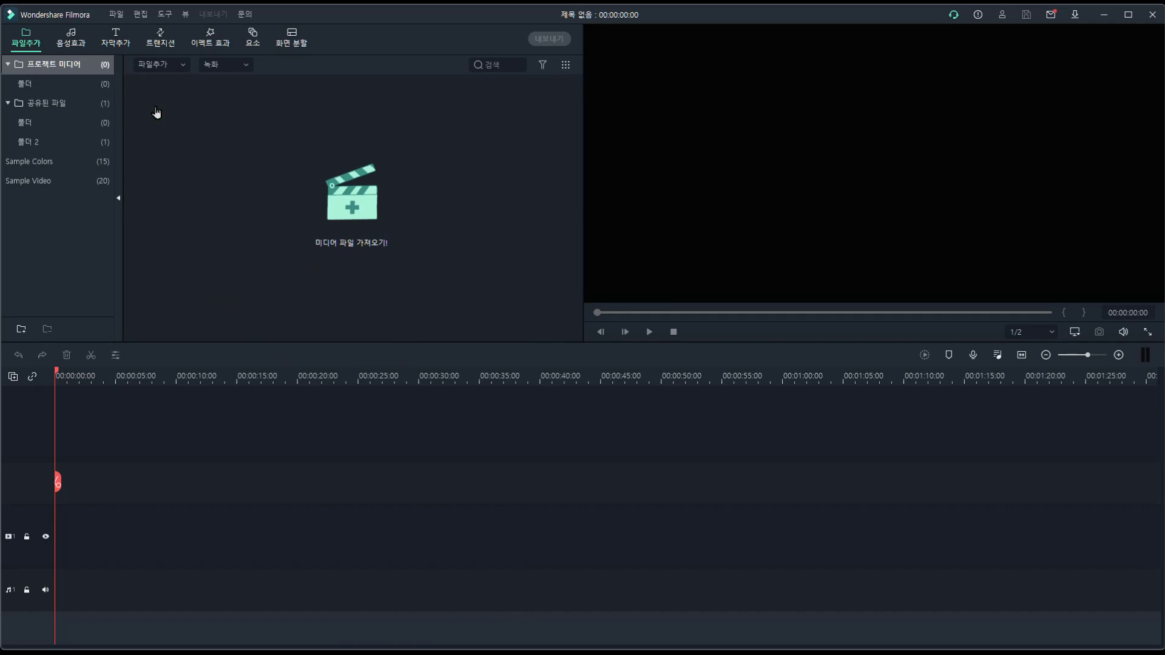
Create a new project with the 16:9 widescreen aspect ratio.
click(117, 14)
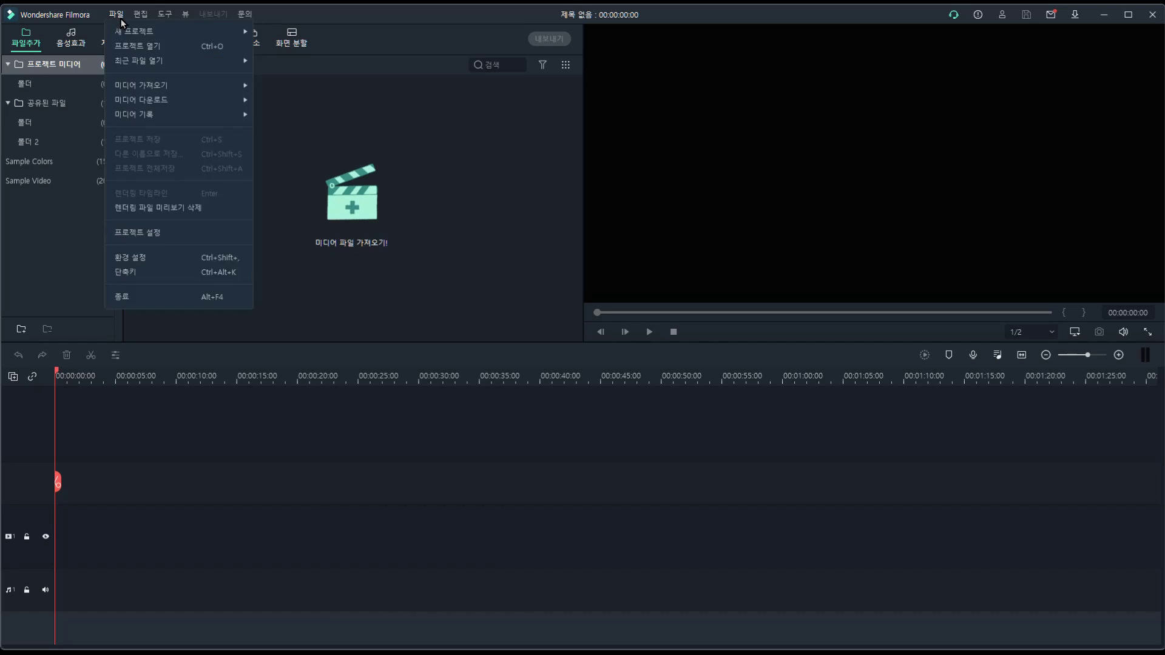
mouse_move(248, 17)
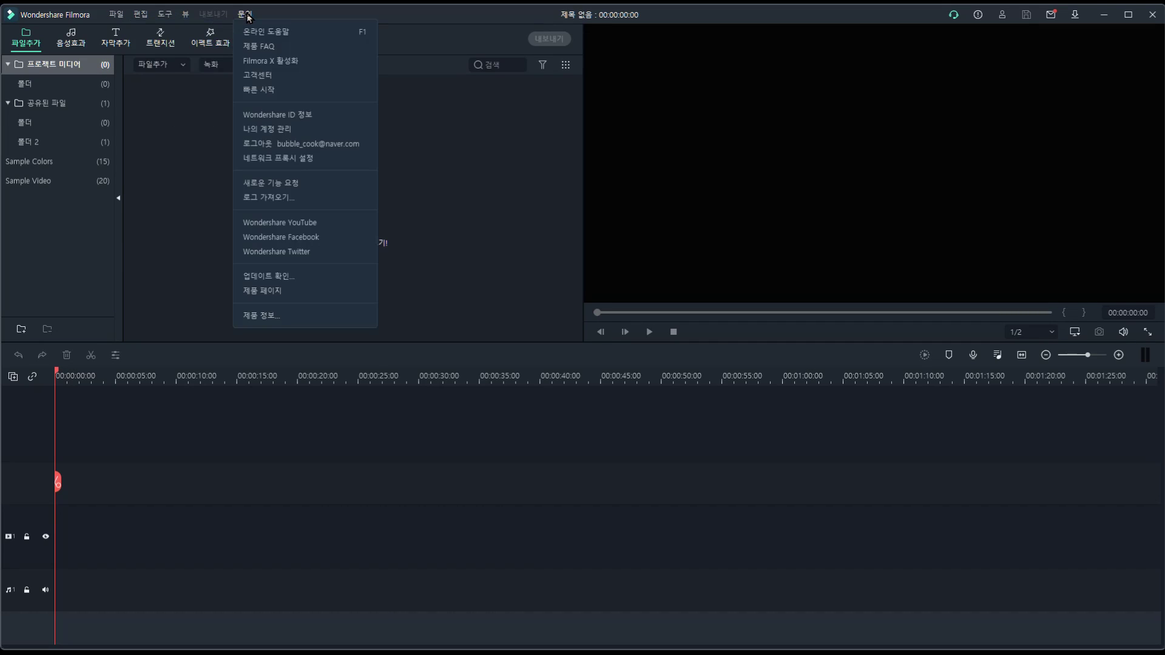
mouse_move(122, 16)
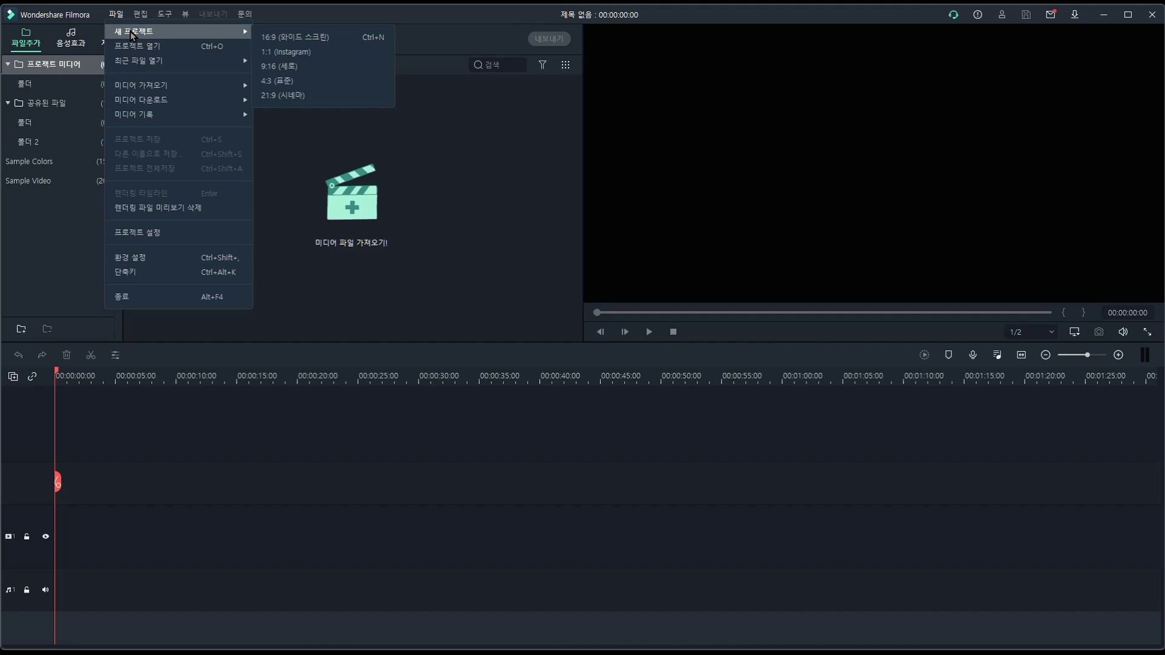
click(319, 41)
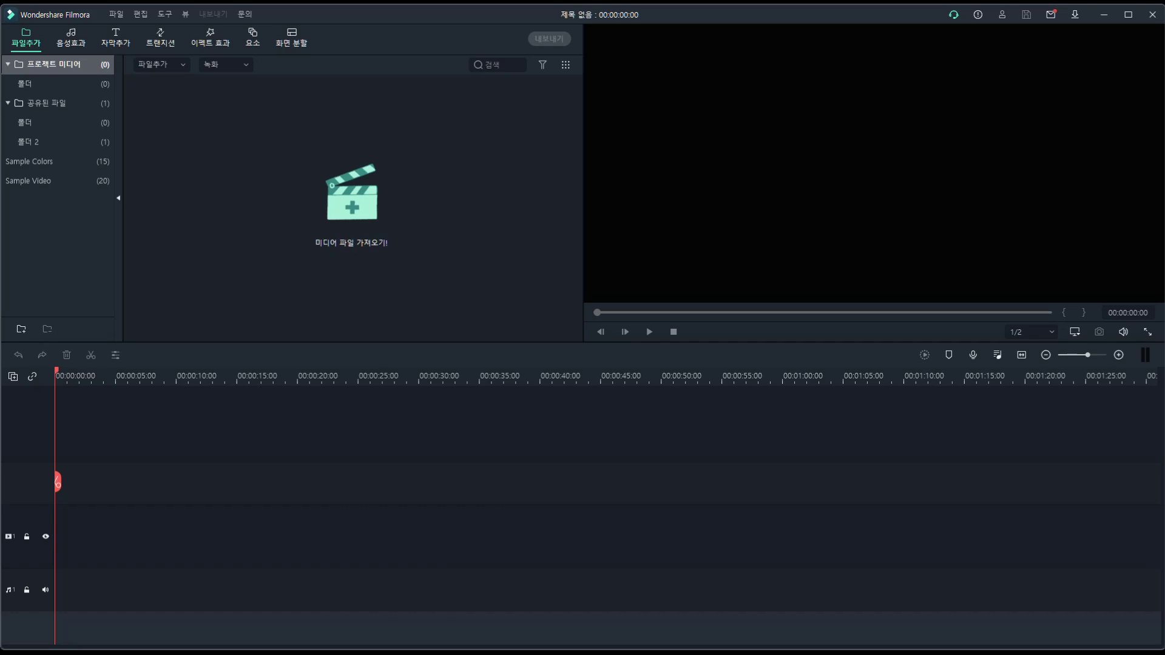
Import the three media files and place 20200927_151536 followed by 20200927_151709 on video track 2.
drag(1164, 270, 313, 206)
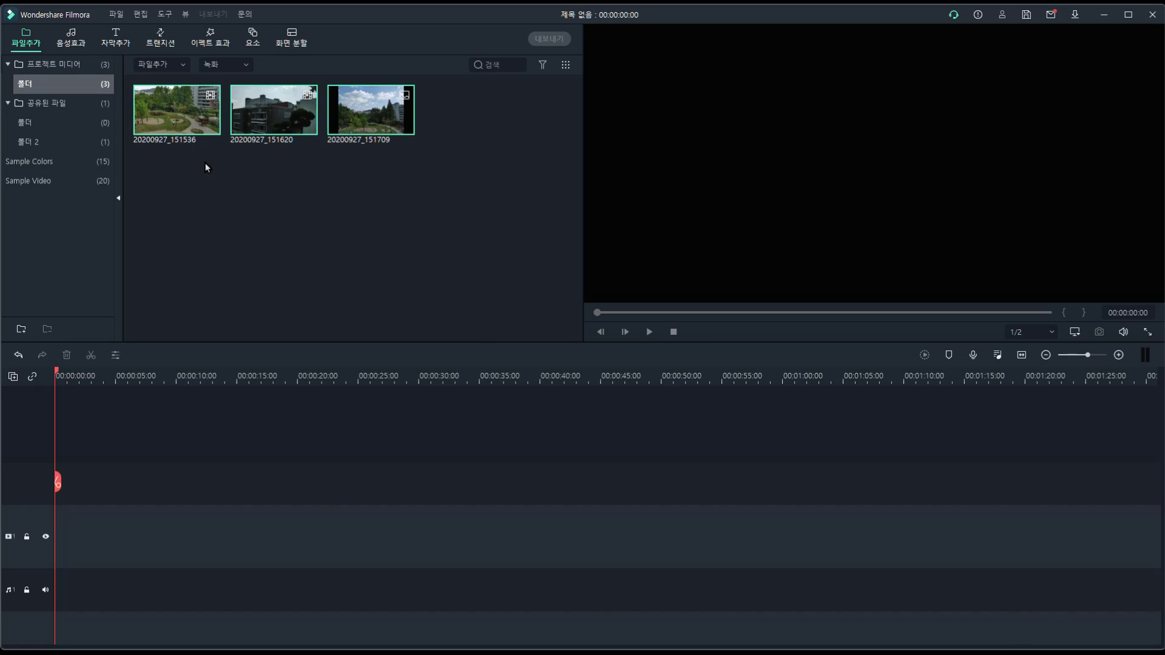
drag(170, 121, 60, 490)
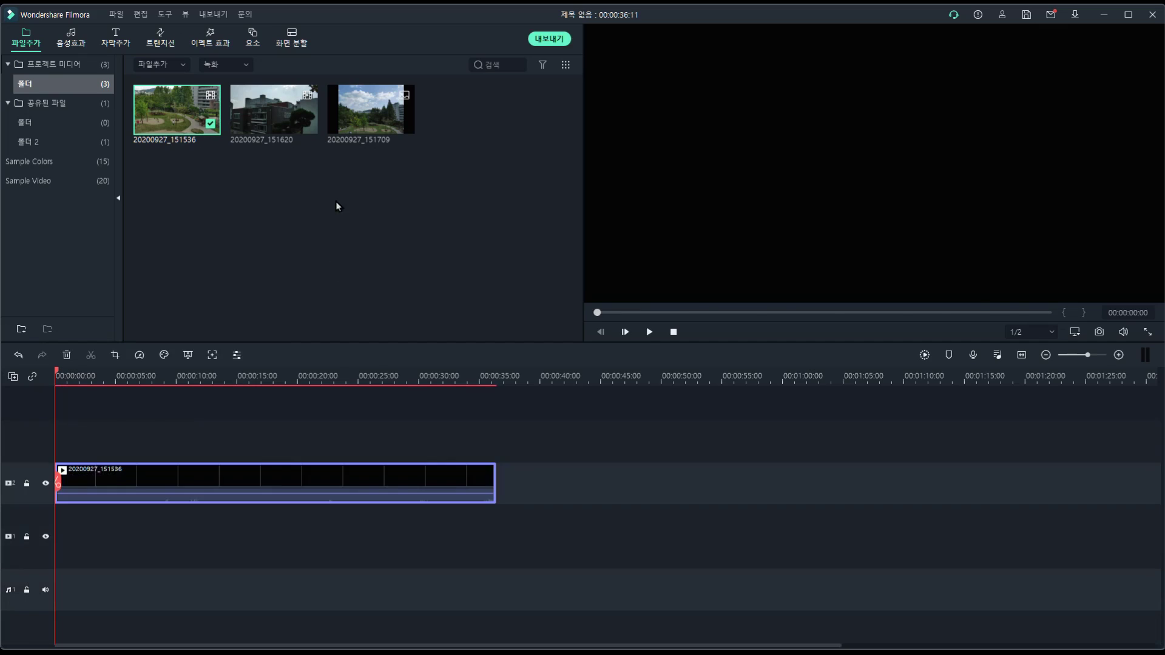
drag(446, 213, 519, 489)
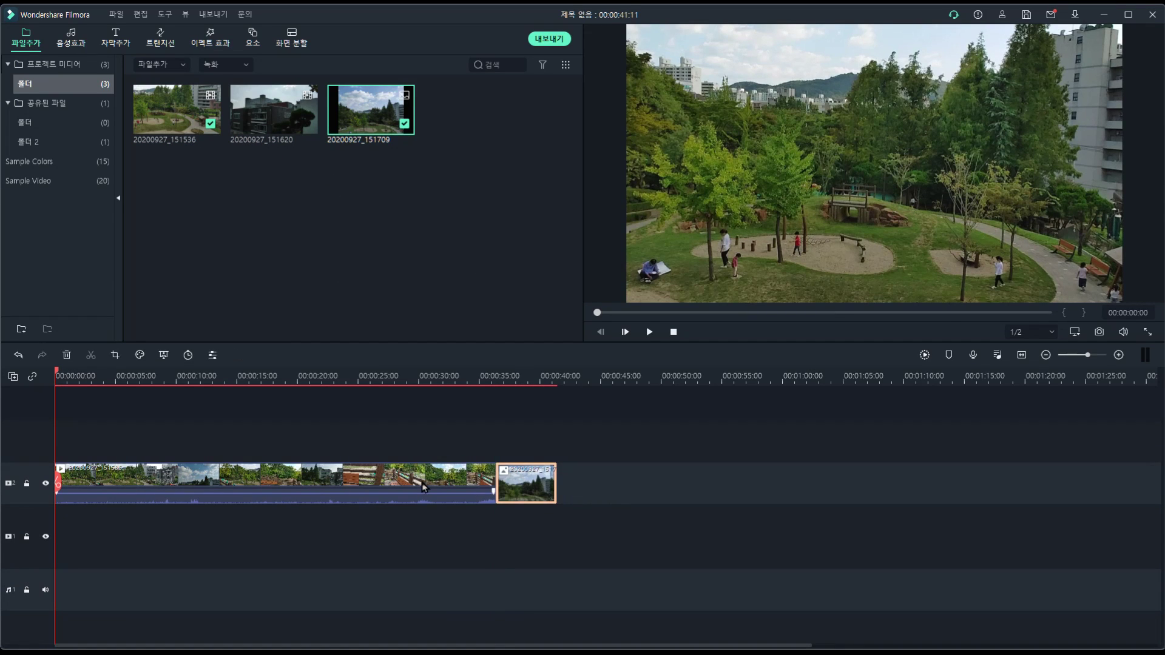
Split clip 20200927_151536 at four points, the first at 00:00:04:17 and the last at 00:00:13:06.
click(373, 479)
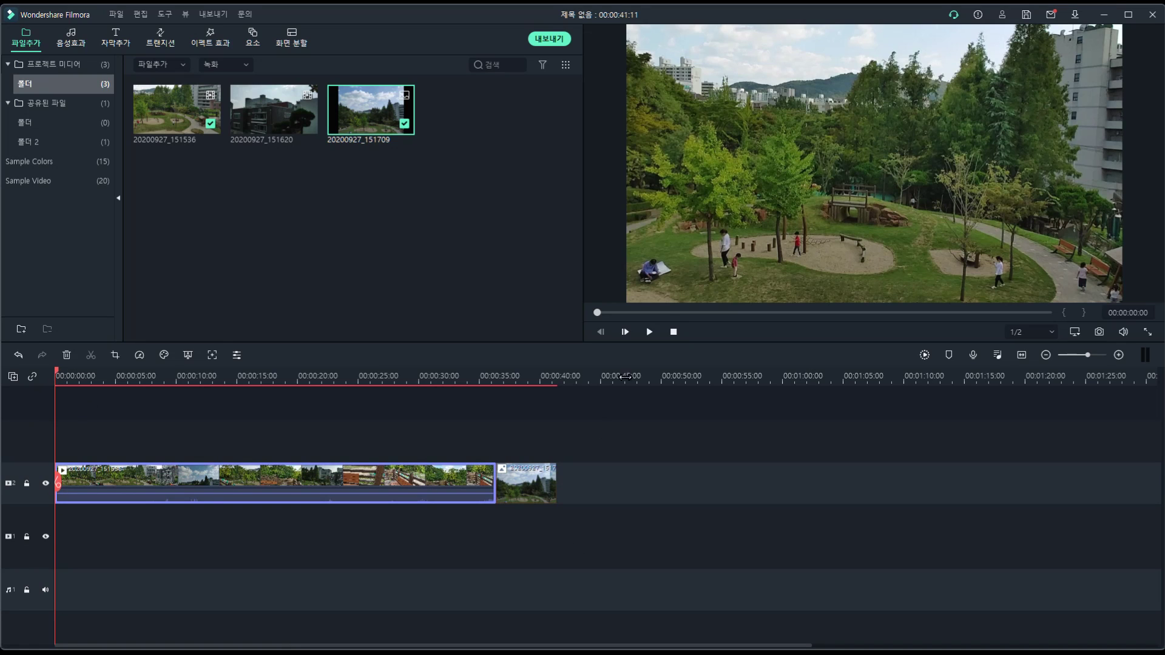
drag(65, 483, 117, 487)
click(111, 480)
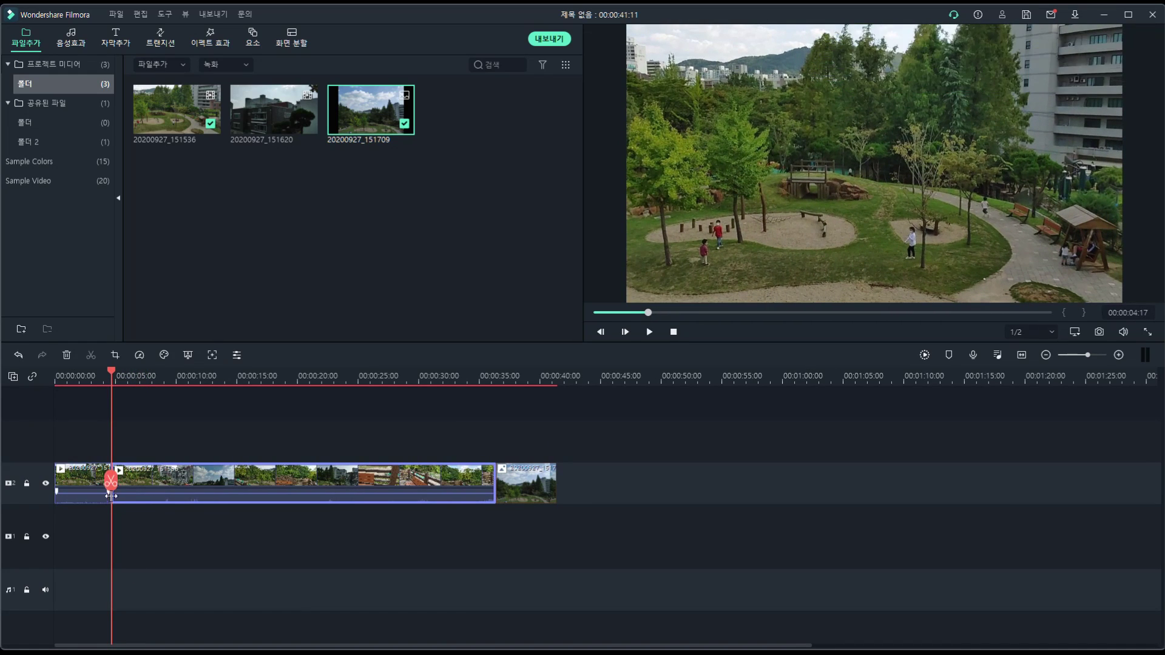
drag(111, 484, 218, 485)
click(138, 485)
click(184, 487)
click(218, 485)
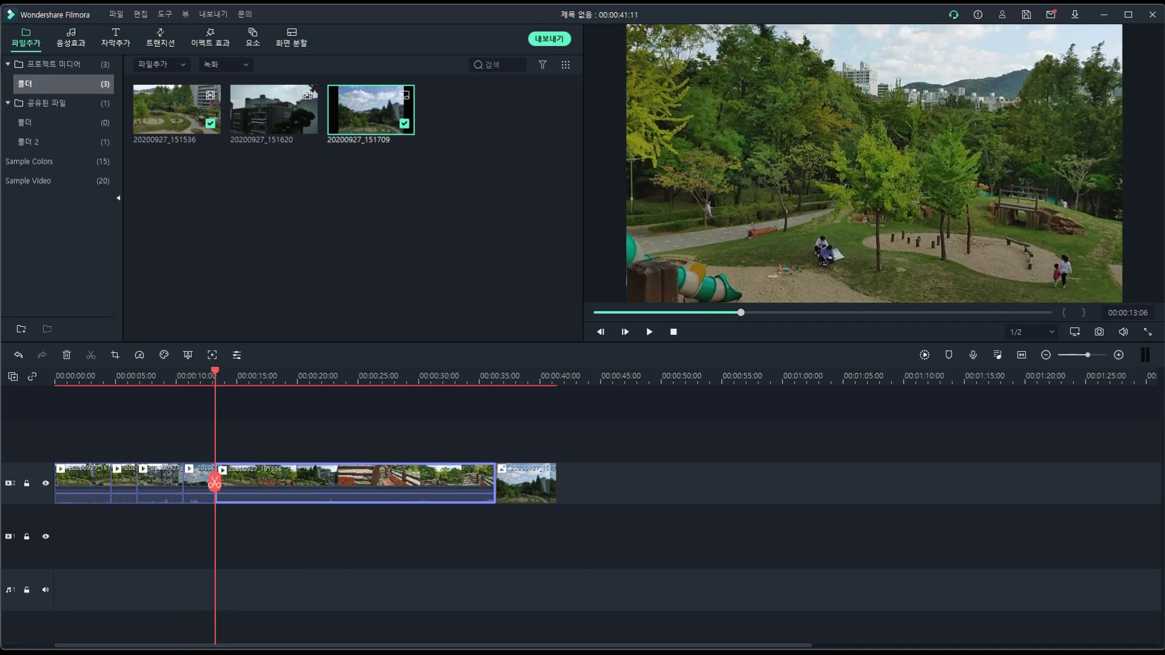
Move the playhead to 00:00:15:22 and show the title templates.
scroll(874, 597, down, 1)
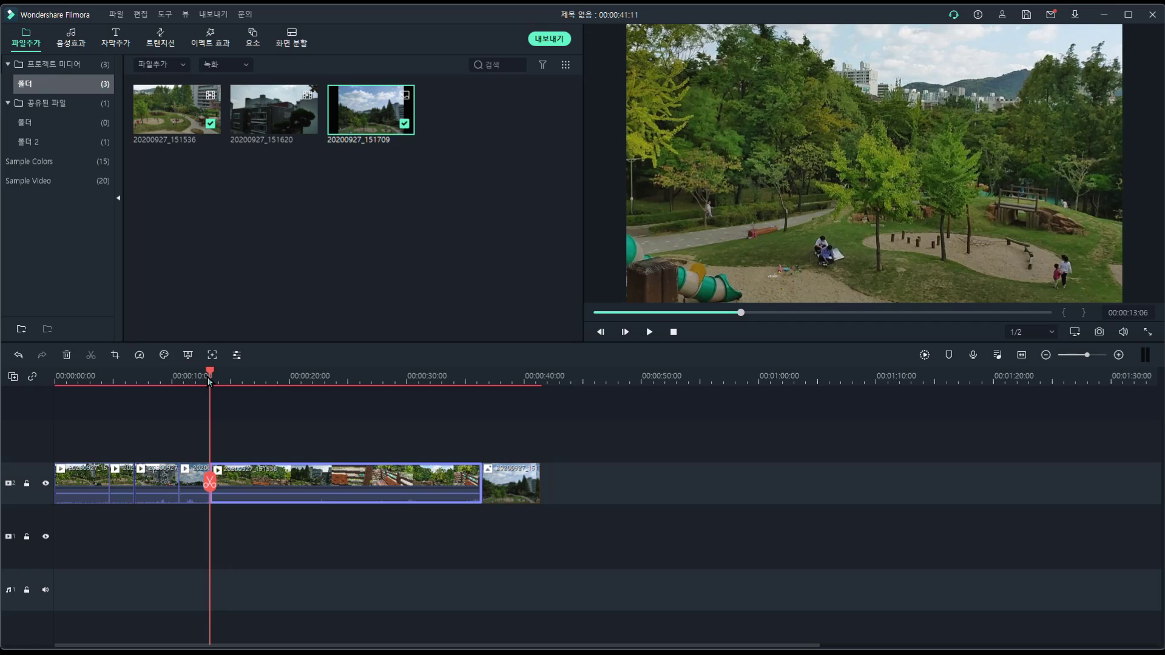
mouse_move(177, 378)
mouse_down()
mouse_move(242, 378)
mouse_move(88, 383)
mouse_move(195, 380)
mouse_up()
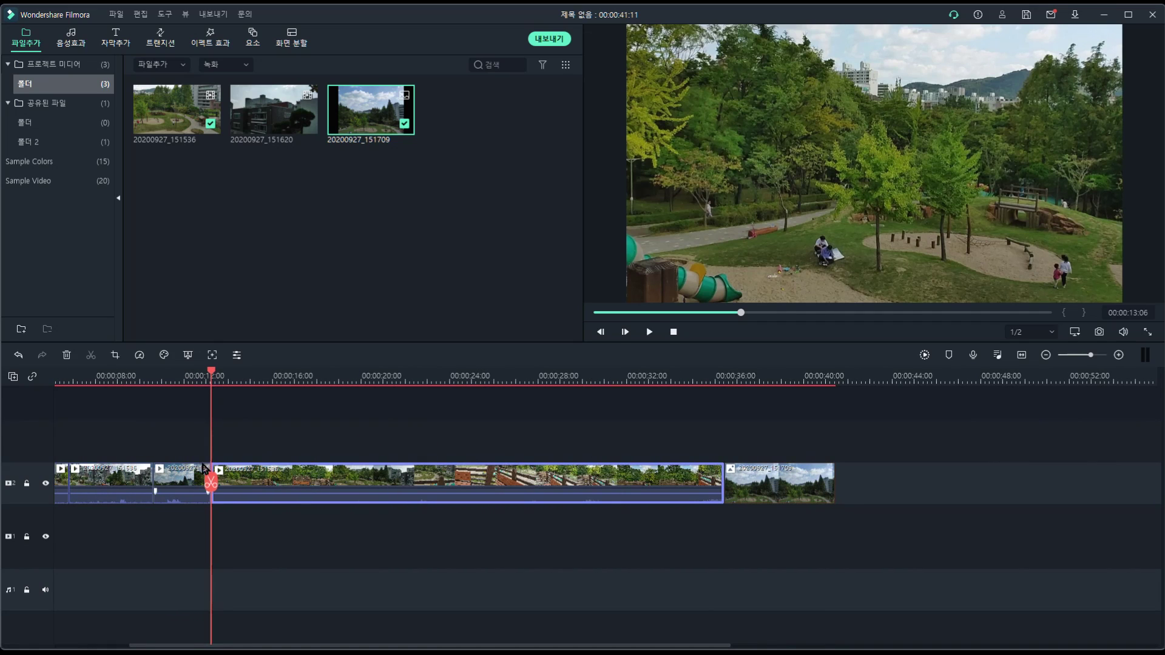
drag(212, 379, 272, 379)
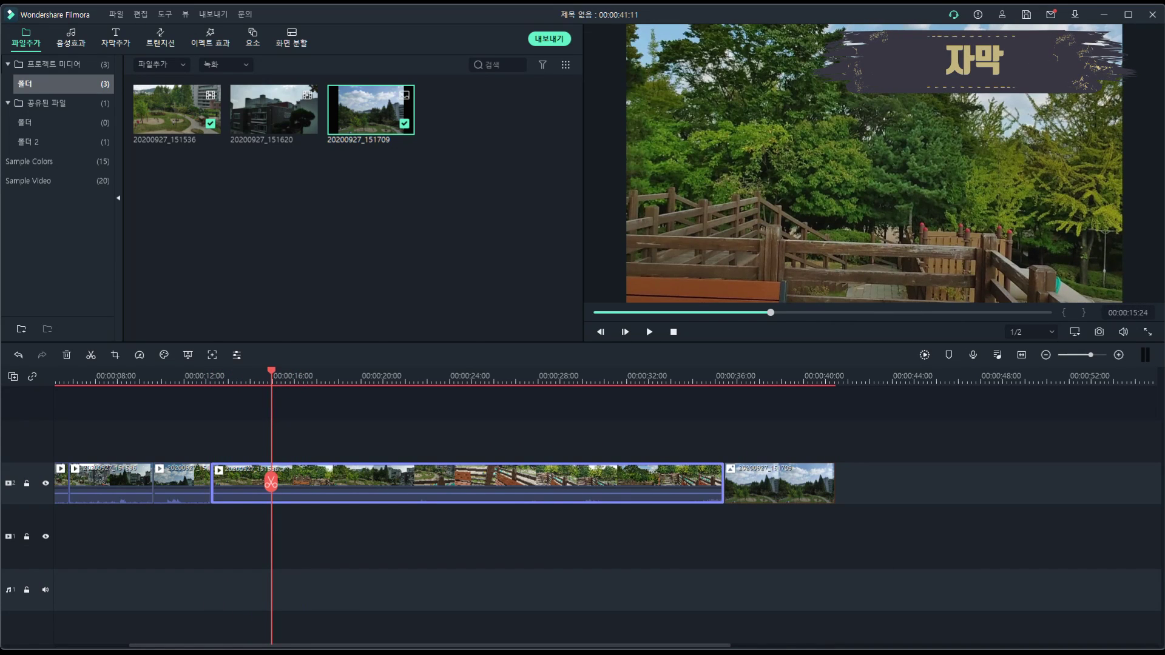
click(115, 37)
click(667, 571)
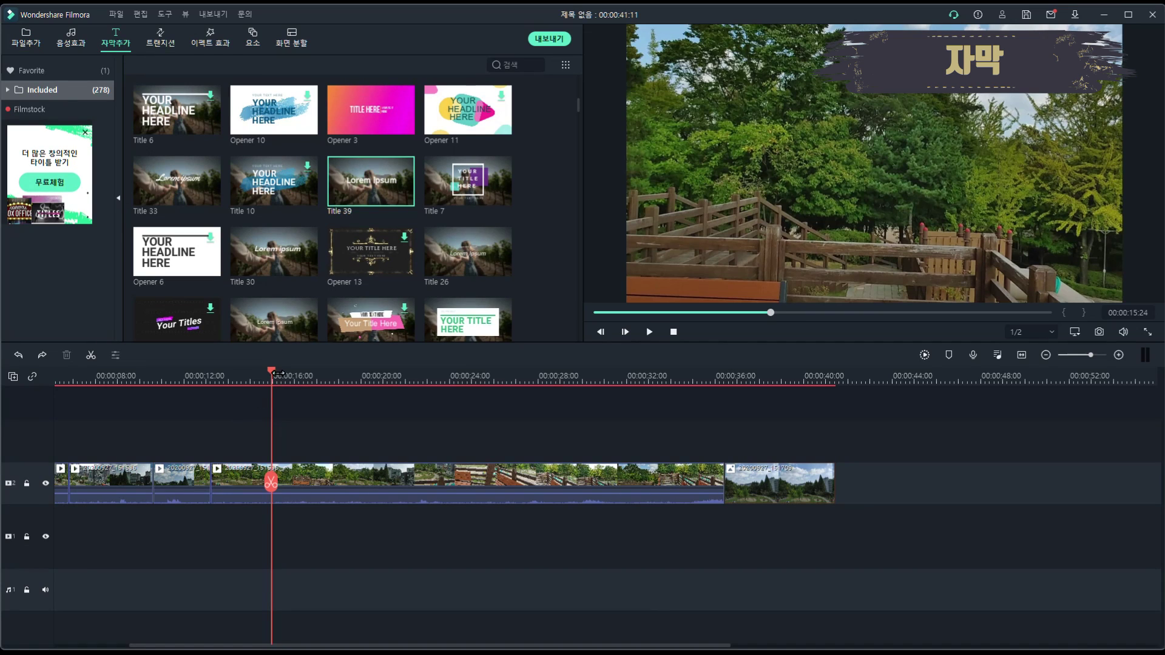
drag(272, 377, 270, 377)
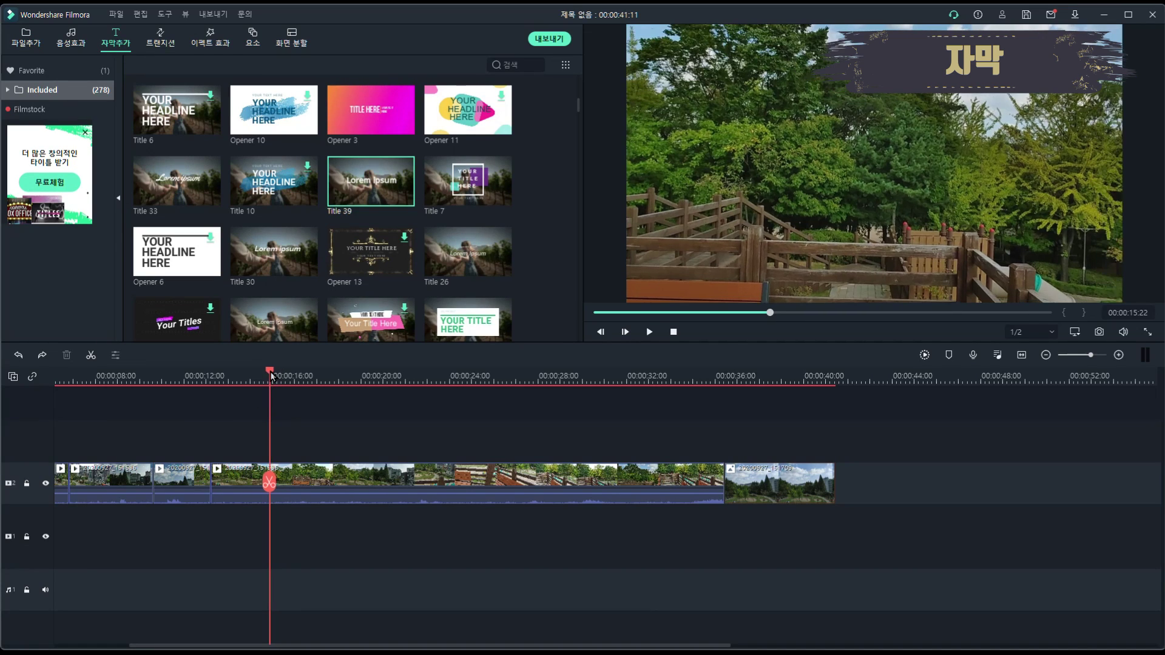
Add the New LowerThirds 1 title on a track above the video around the playhead and play it back.
scroll(498, 182, down, 15)
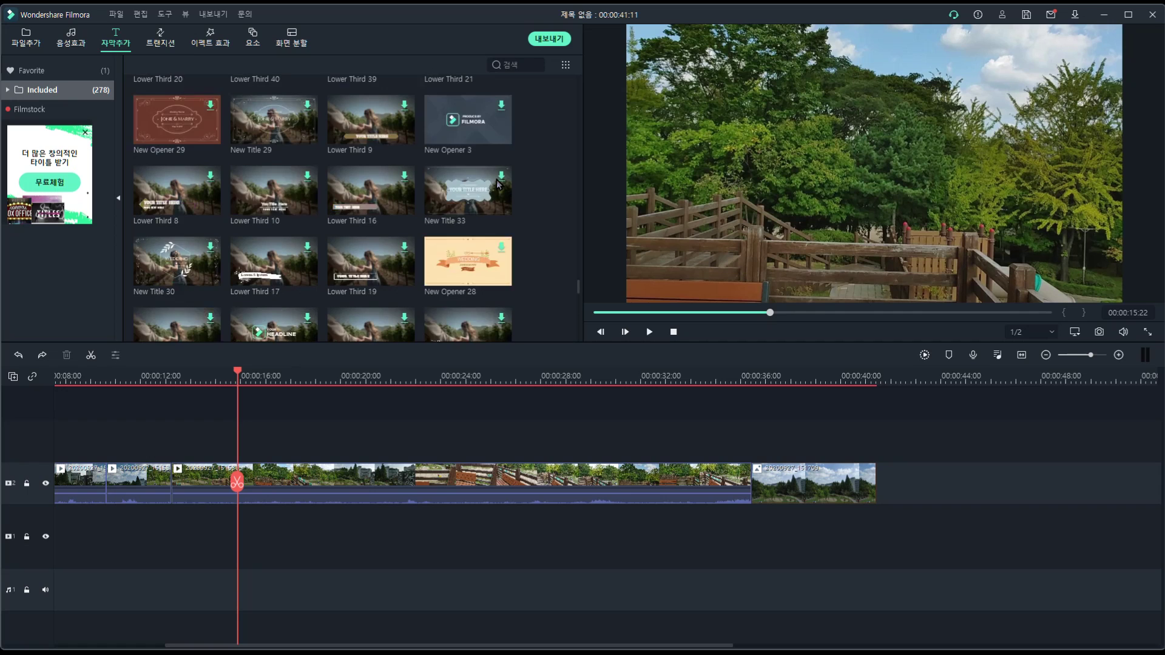
scroll(496, 181, up, 3)
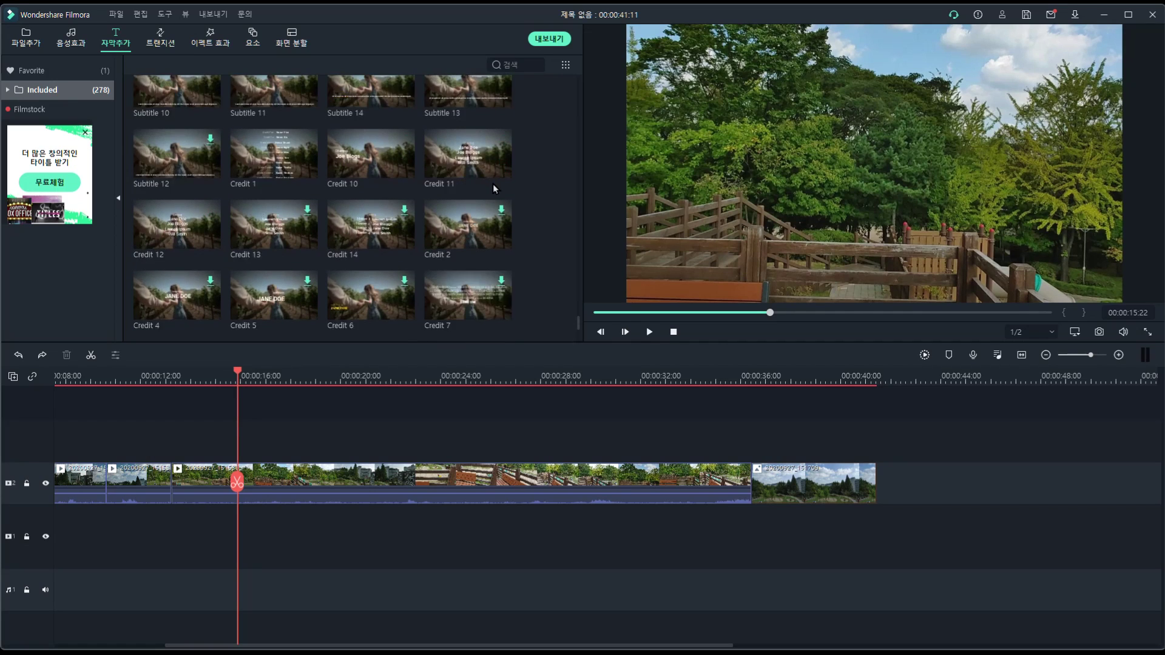
scroll(493, 184, up, 10)
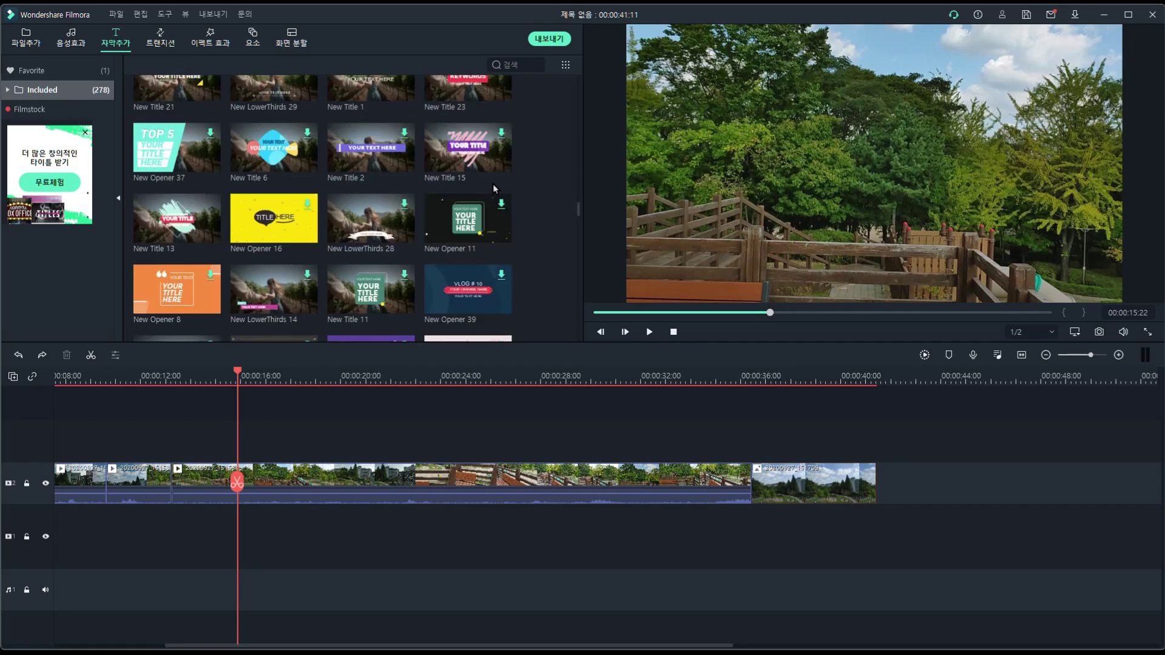
scroll(493, 183, up, 10)
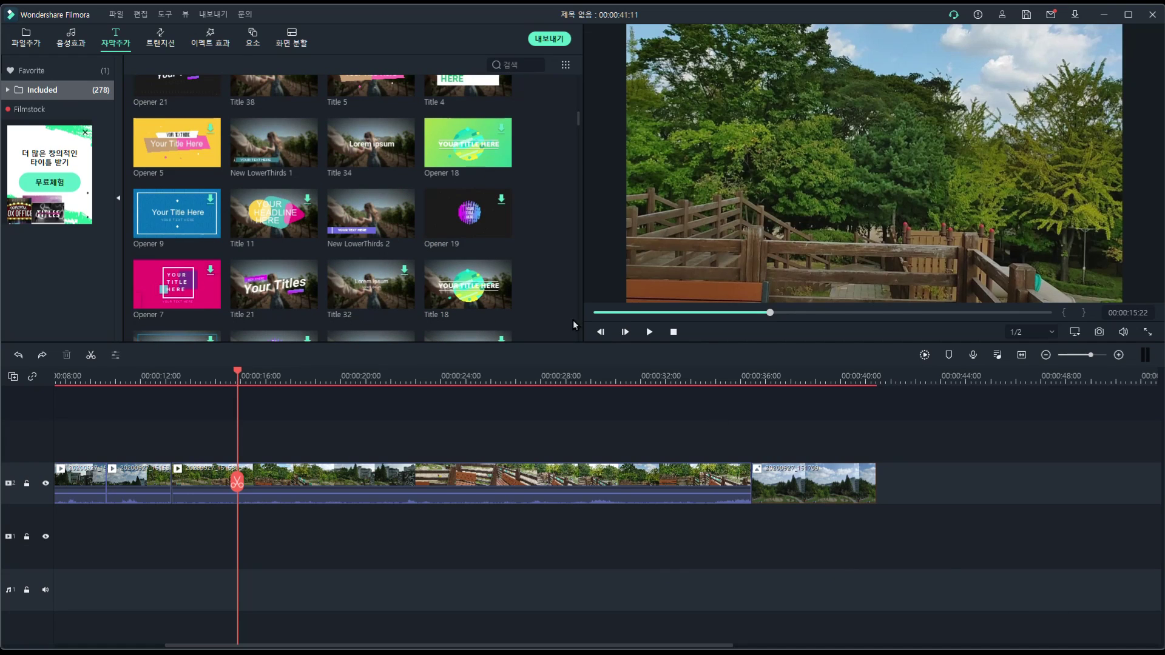
drag(281, 155, 196, 459)
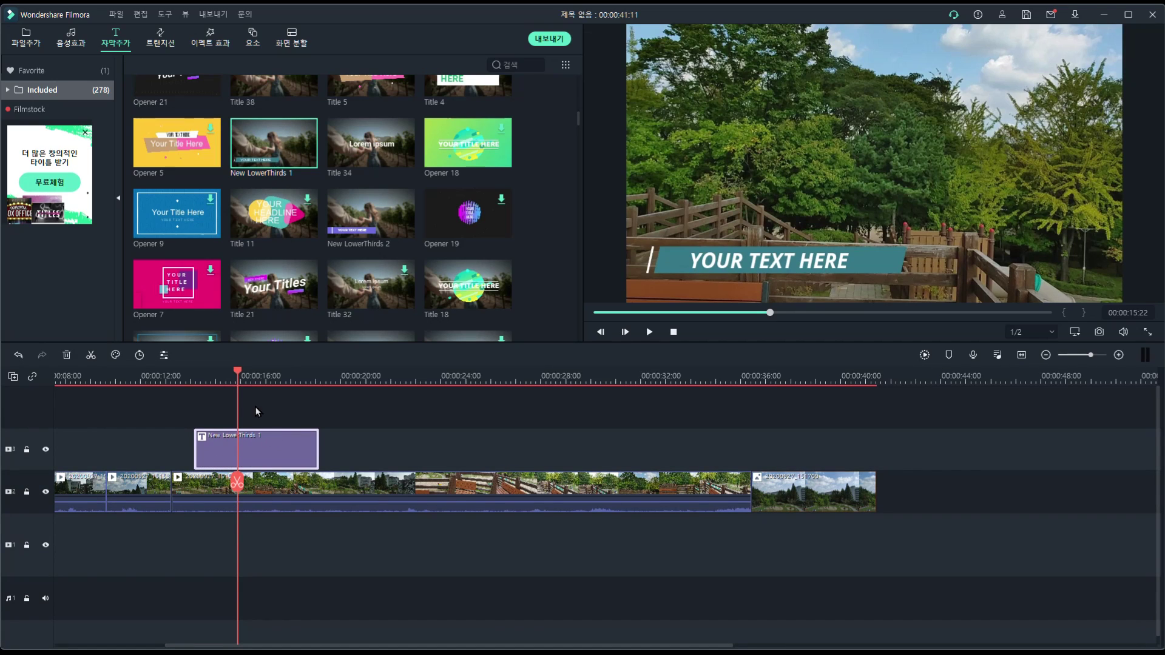
click(648, 333)
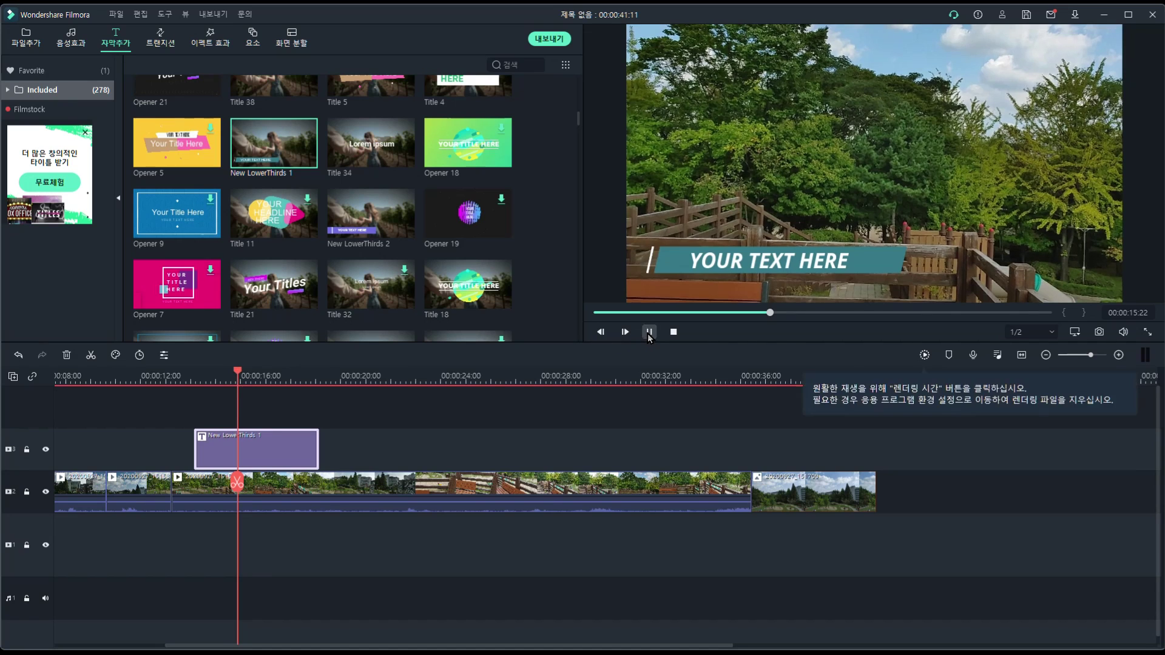
Preview the New LowerThirds 12 and New LowerThirds 5 title templates and browse further through the library.
scroll(417, 221, down, 3)
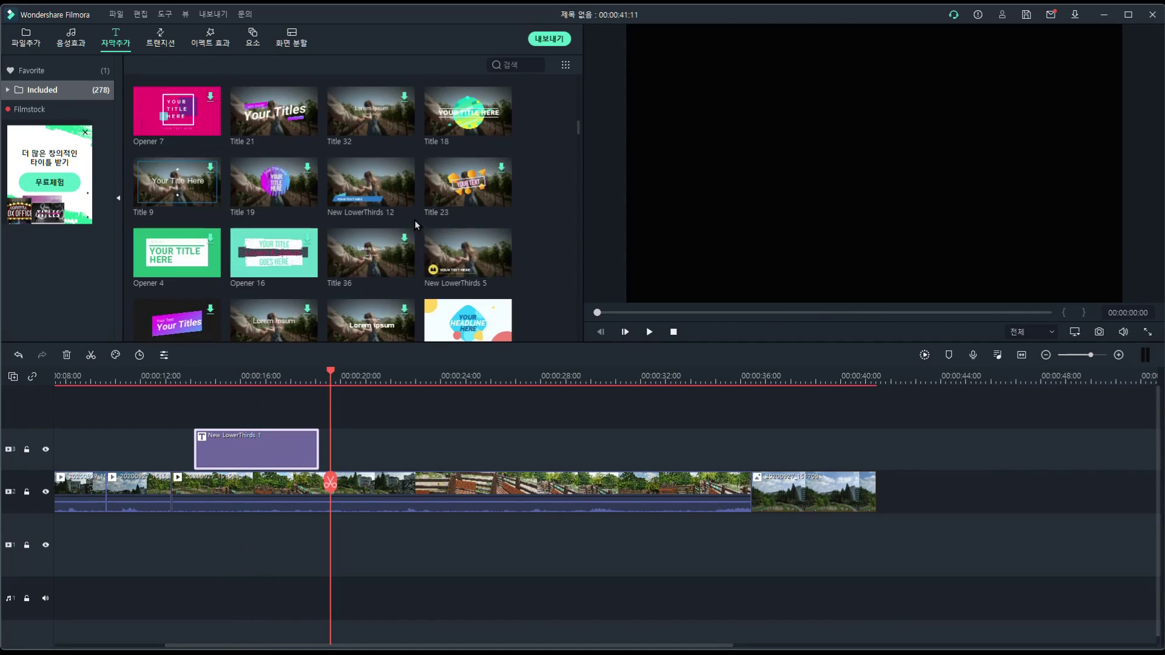
click(373, 196)
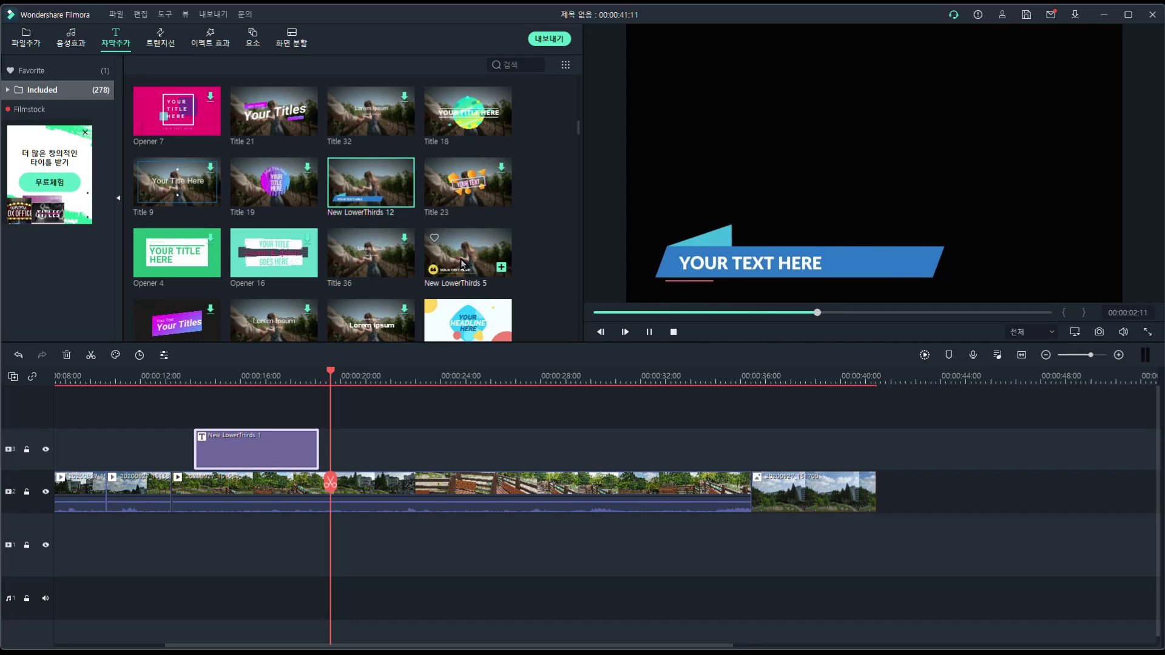
click(433, 267)
scroll(364, 289, down, 3)
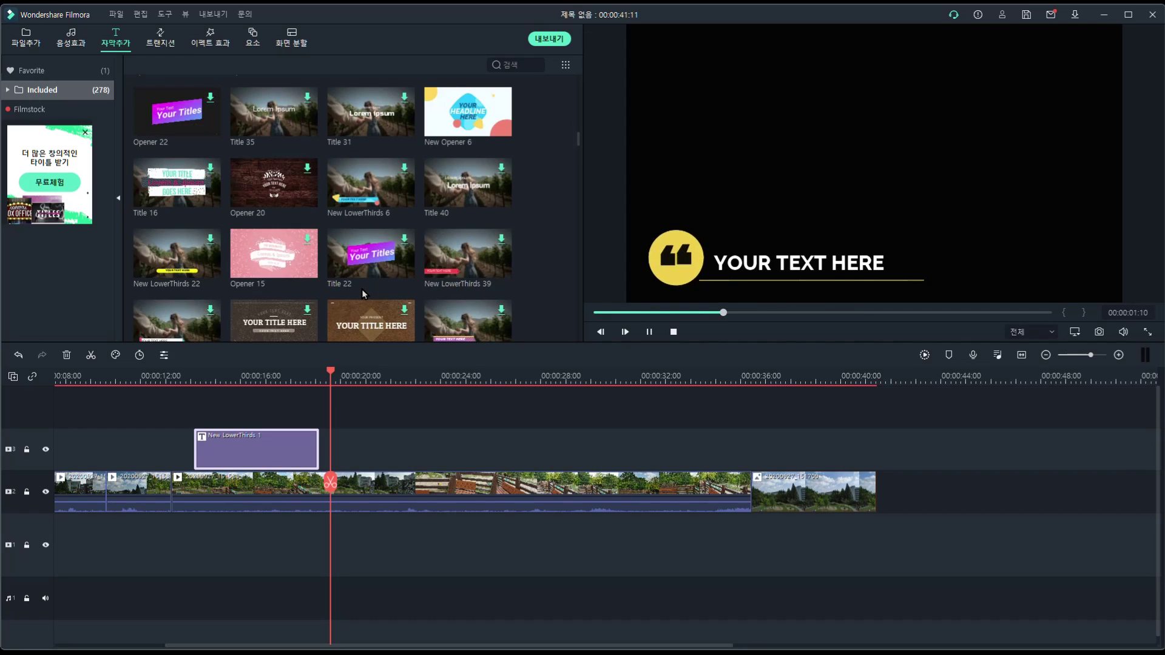
scroll(406, 286, down, 3)
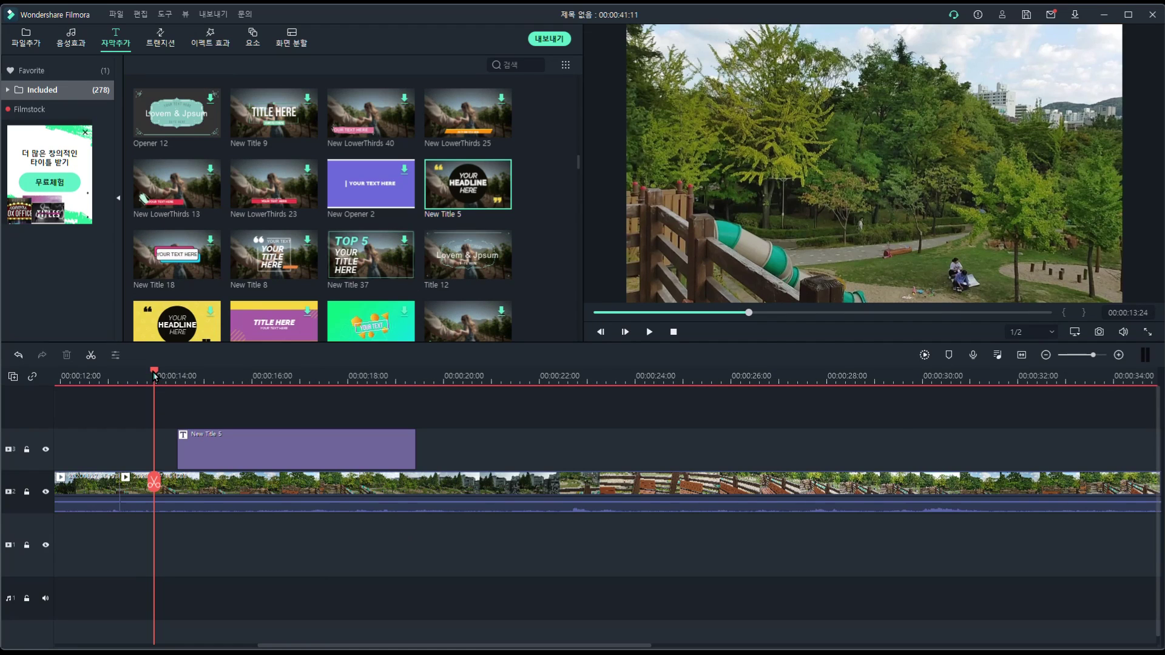
At 00:00:15:09, replace the HEADLINE text of the New Title 5 clip with 반가워.
drag(158, 375, 219, 399)
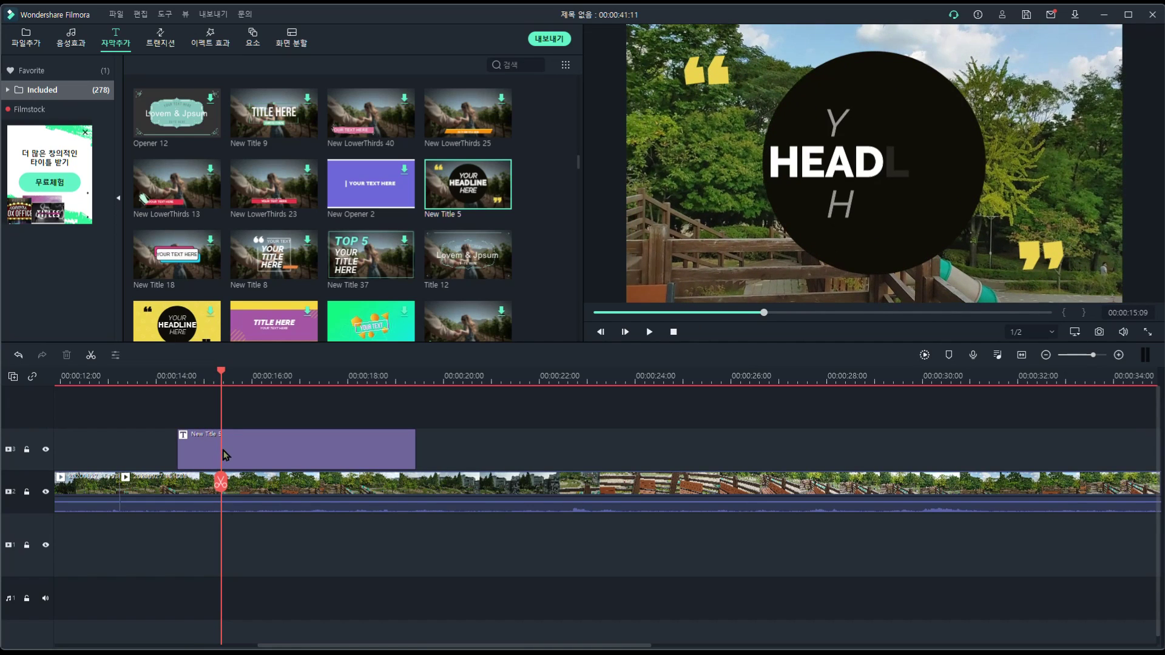
double_click(871, 169)
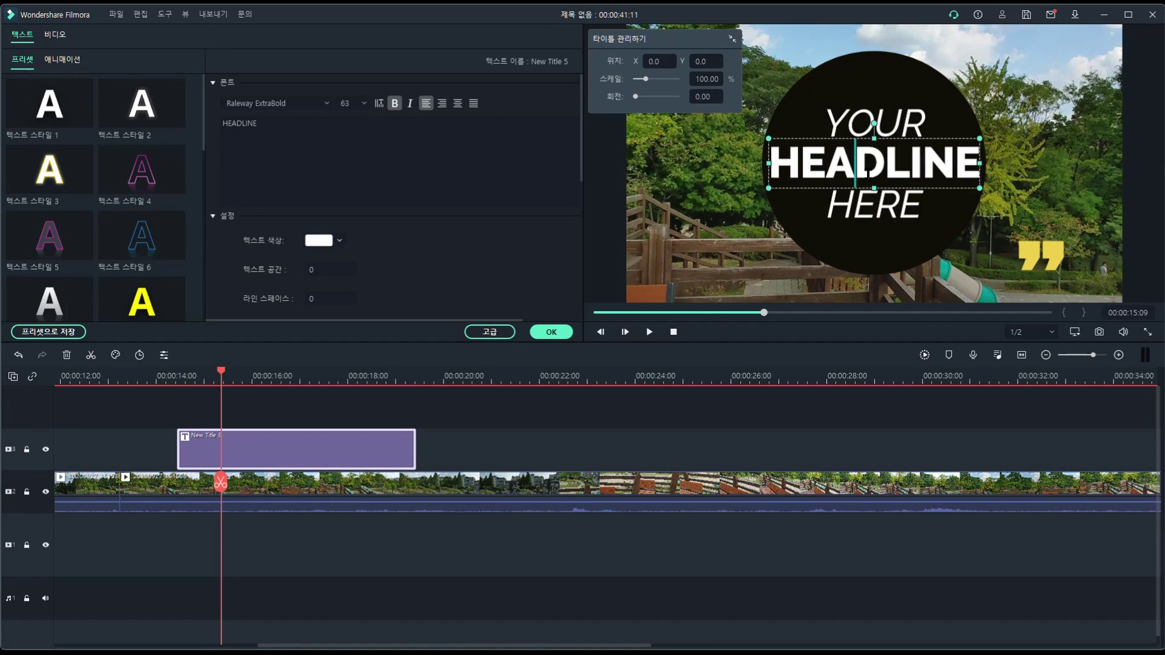
key(ctrl+a)
key(BackSpace)
text(반가)
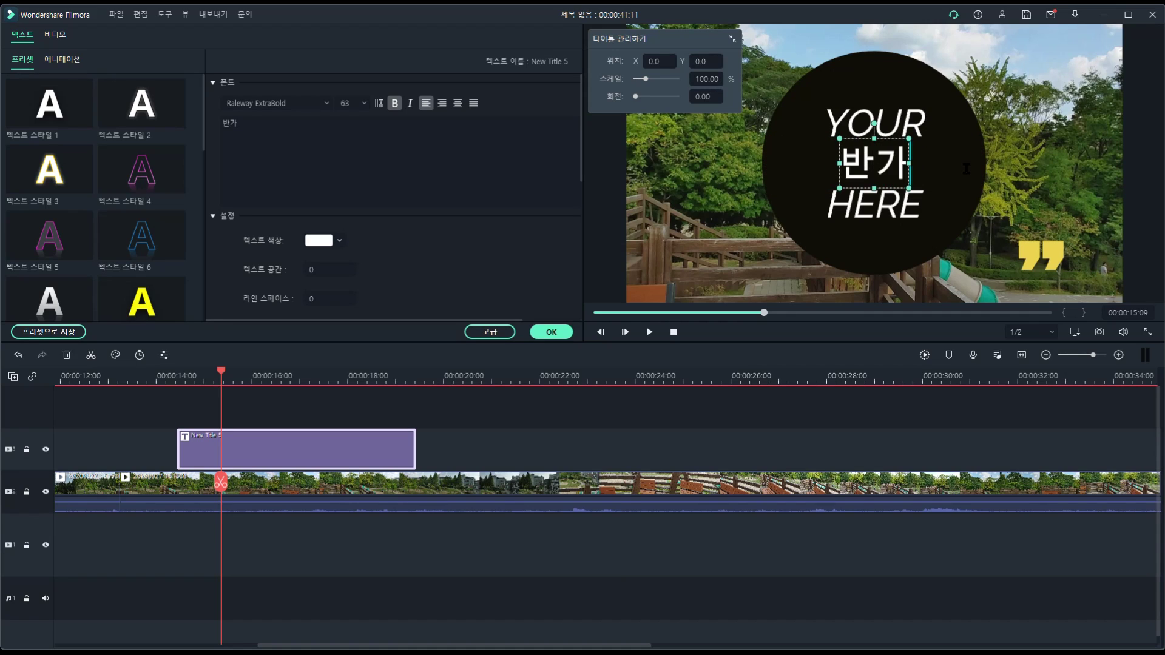
text(워)
Replace the title's upper line YOUR with 헬로 and its lower line HERE with 하이.
double_click(874, 125)
key(ctrl+a)
text(헬로)
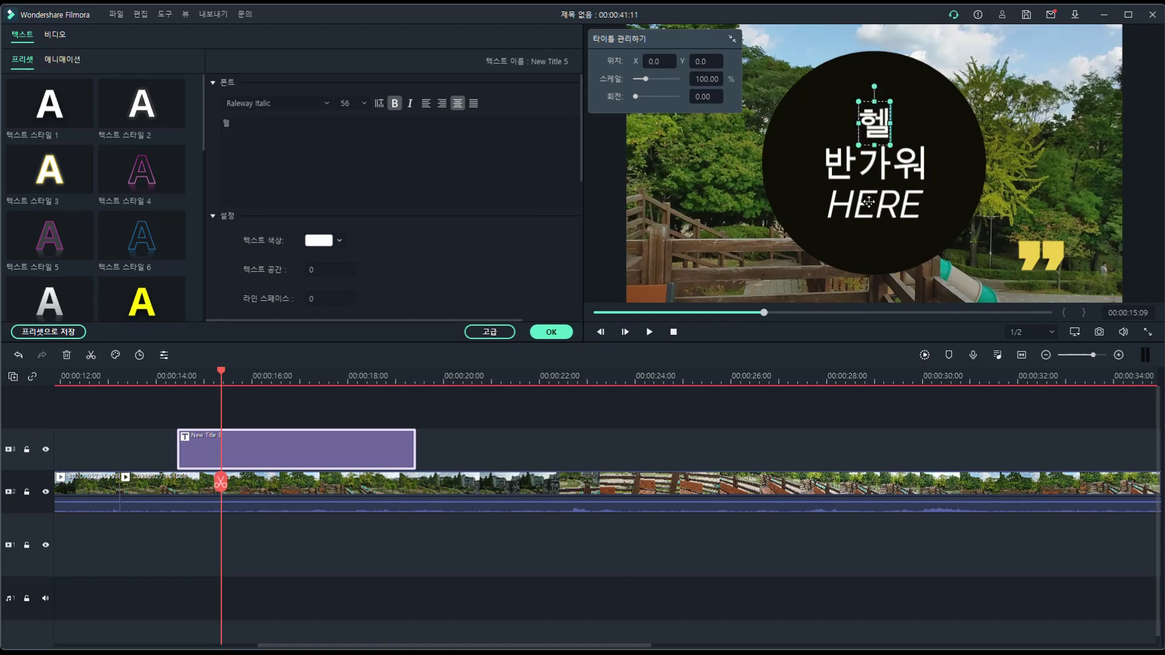
double_click(874, 205)
key(ctrl+a)
text(하이)
Change the font of the title's three lines 헬로, 반가워 and 하이 to Tmon몬소리 Black.
click(326, 103)
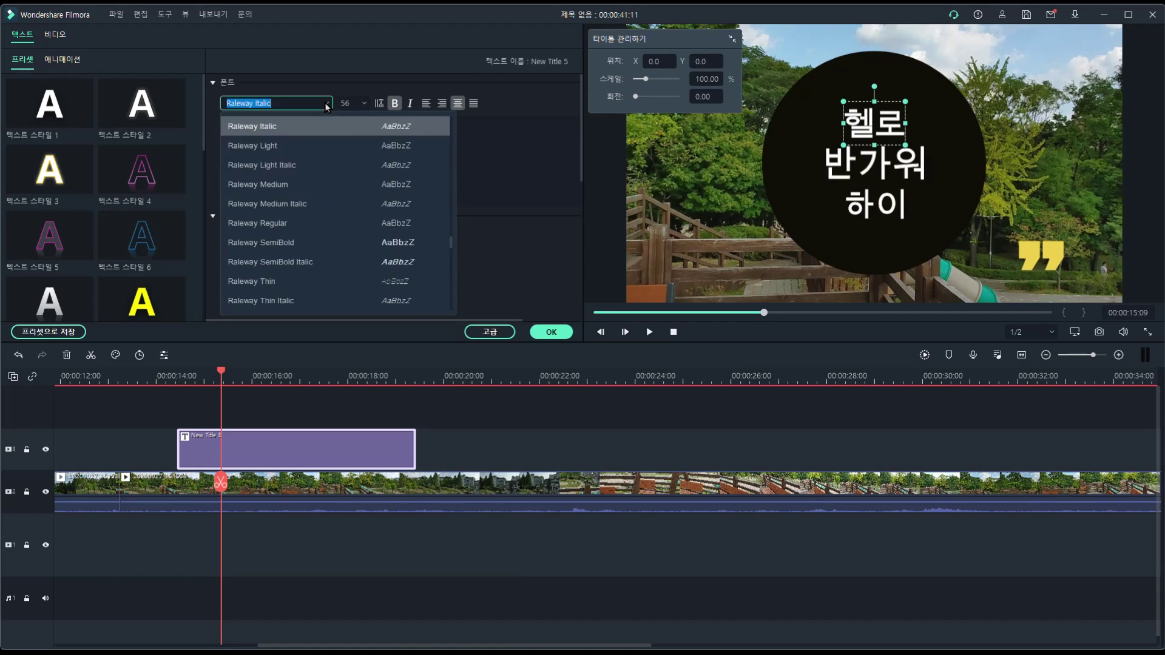
scroll(349, 200, down, 6)
scroll(346, 237, down, 10)
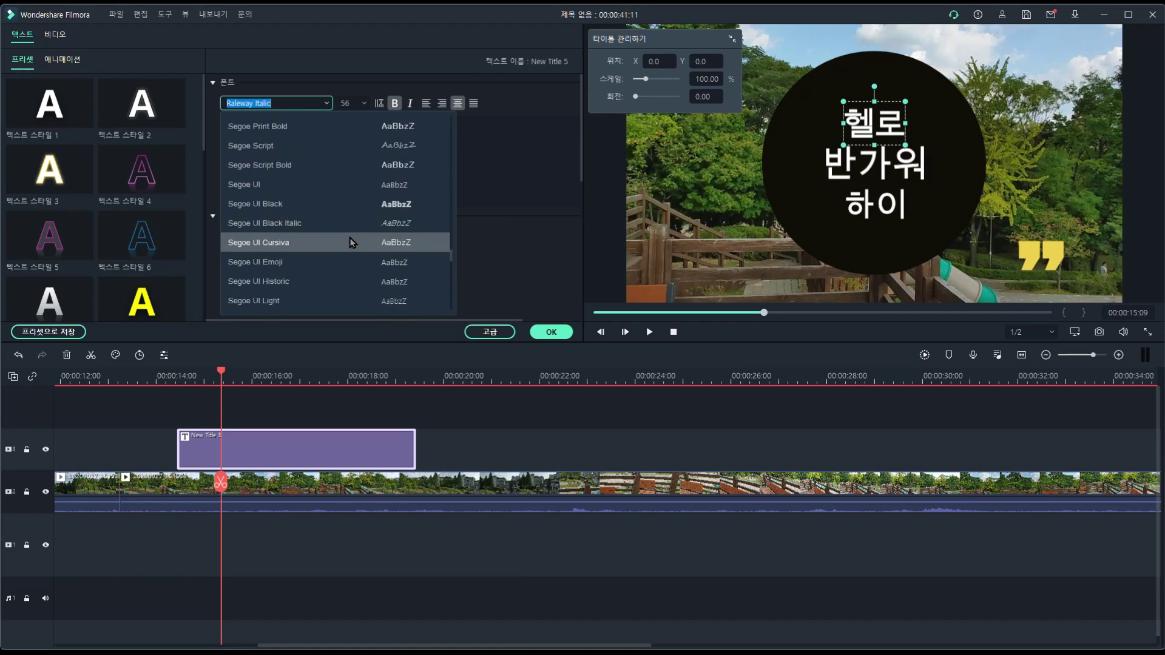
click(302, 261)
scroll(315, 237, up, 10)
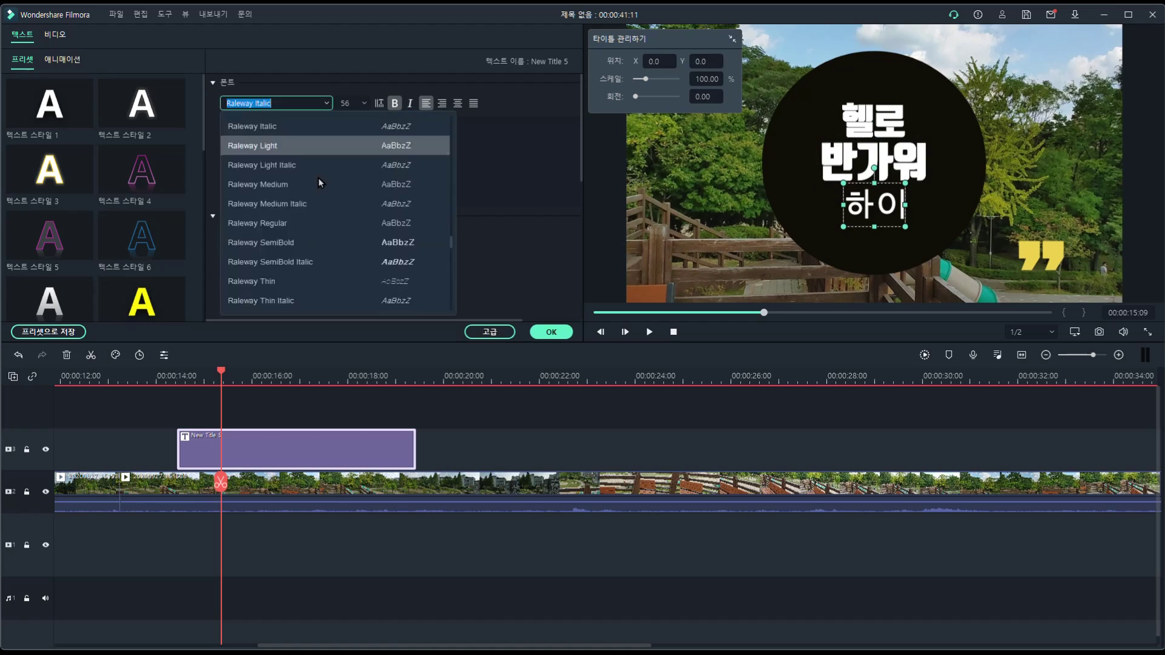
click(876, 197)
Give the title's lower line 하이 a light pink text colour and font size 150.
click(328, 238)
click(364, 288)
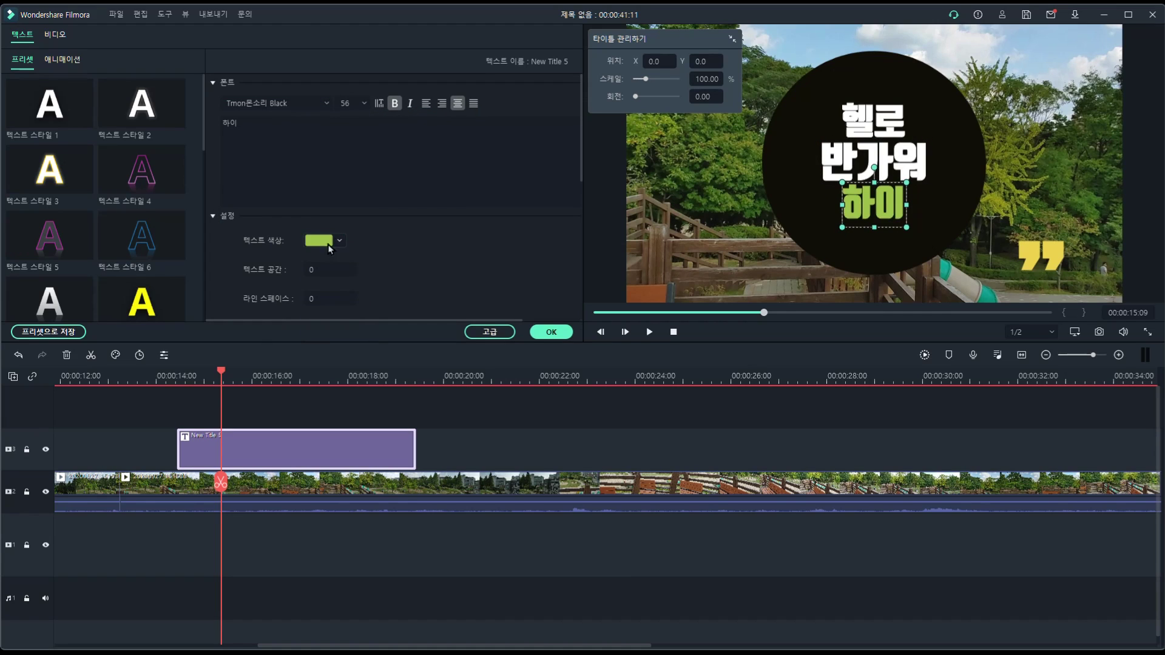
click(325, 240)
click(323, 298)
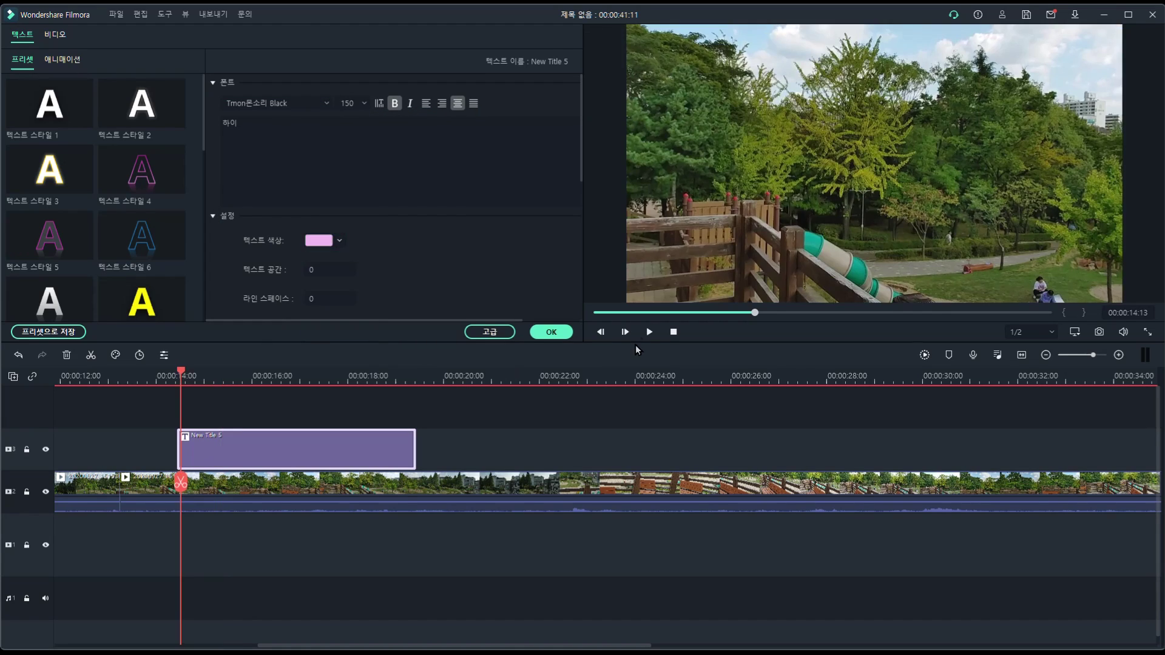
Play back the title from its start, fine-tune the position of the 하이 line inside the black circle and apply the edits.
click(648, 332)
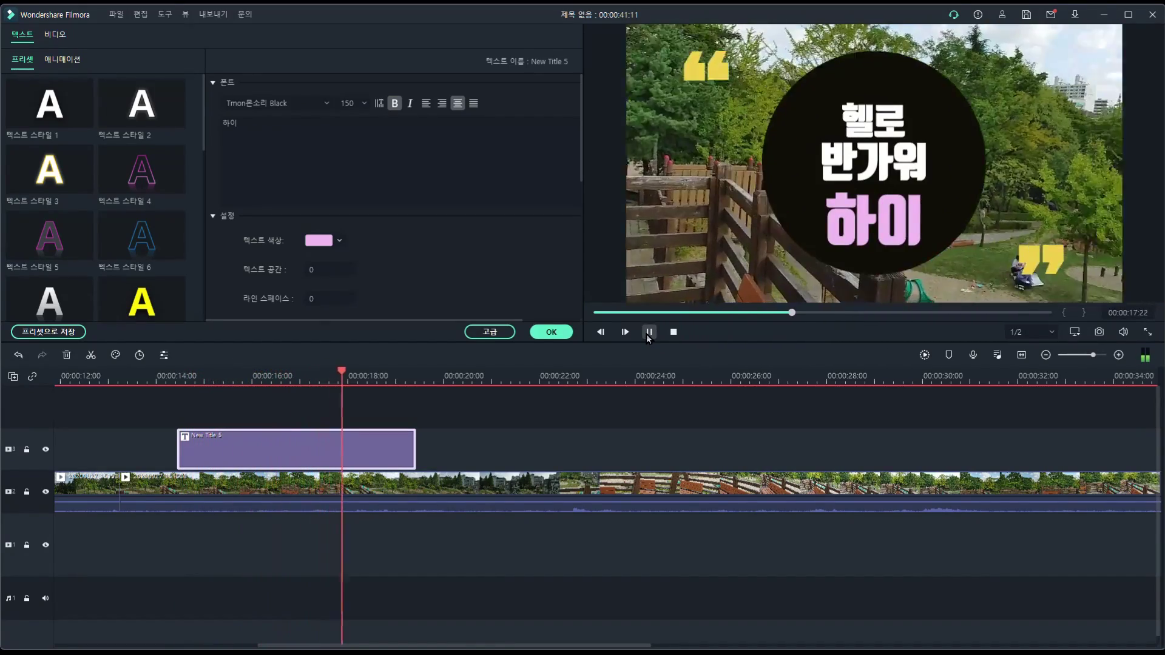
click(648, 332)
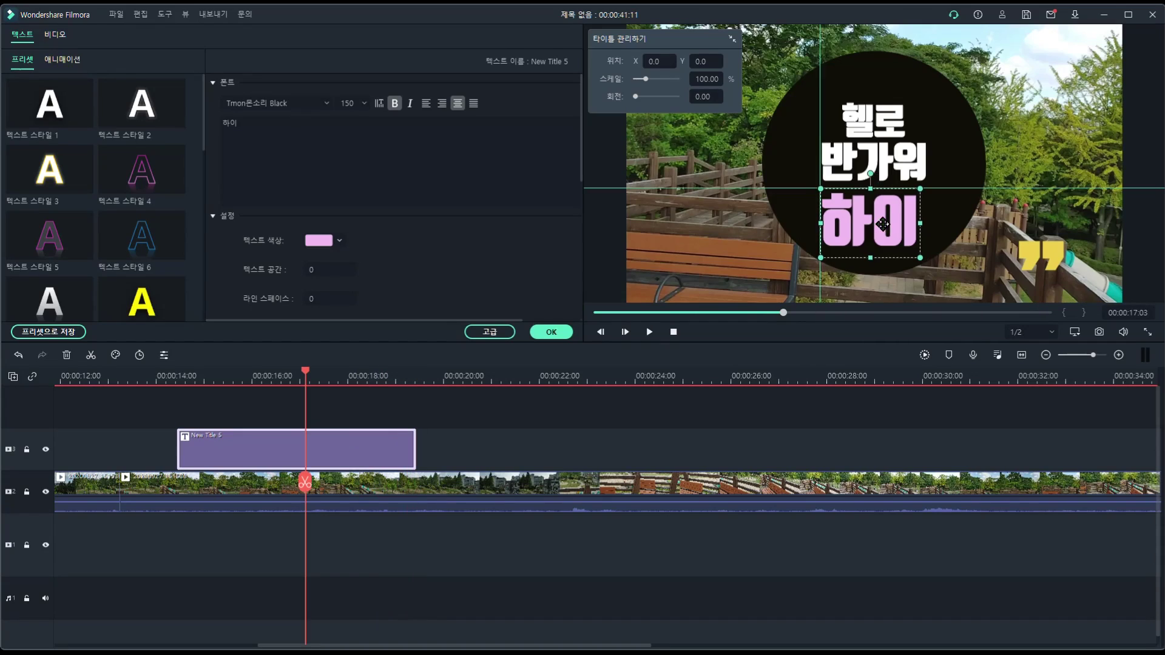
mouse_move(890, 225)
mouse_down()
mouse_move(887, 145)
mouse_move(887, 223)
mouse_up()
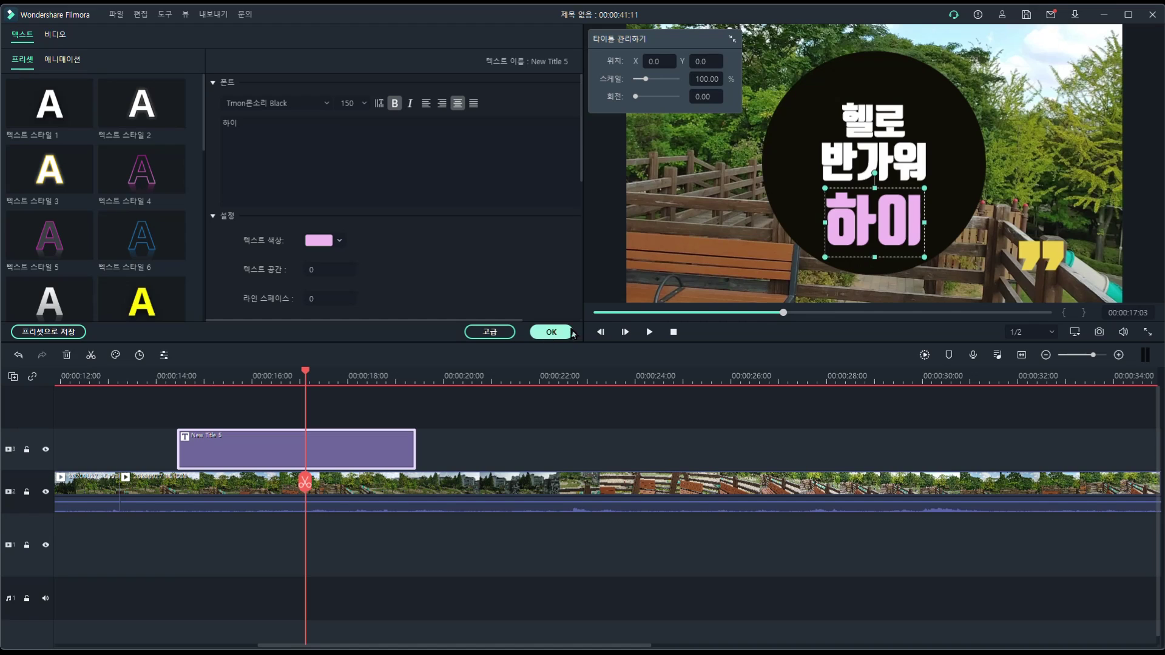
click(552, 333)
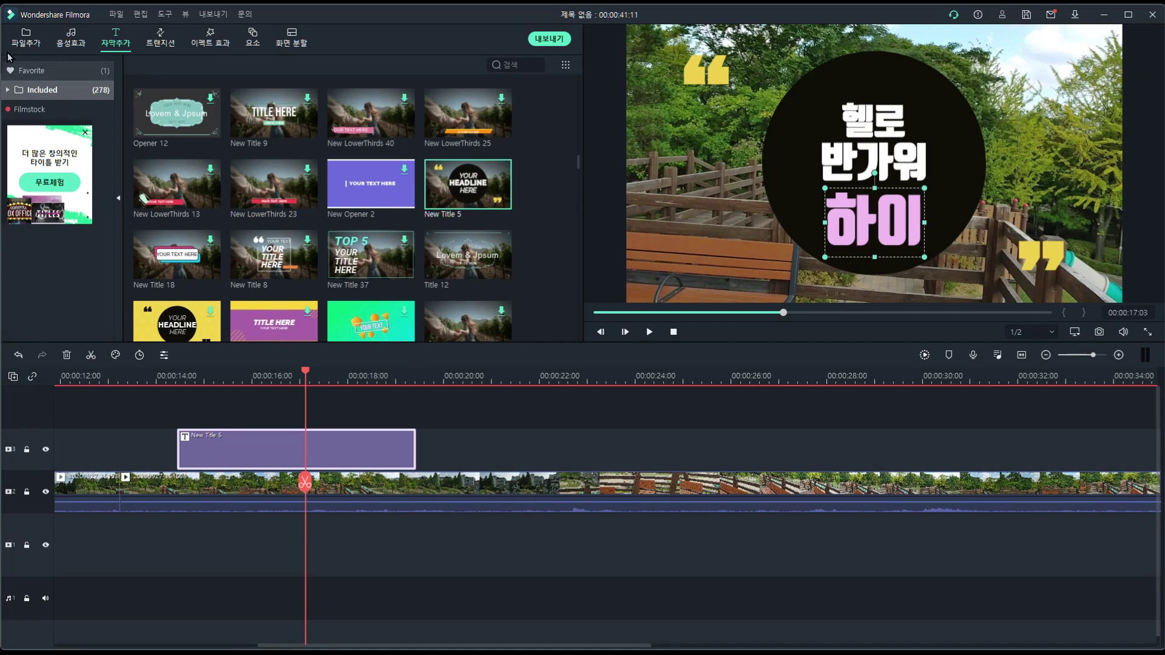
click(27, 40)
click(71, 40)
click(117, 40)
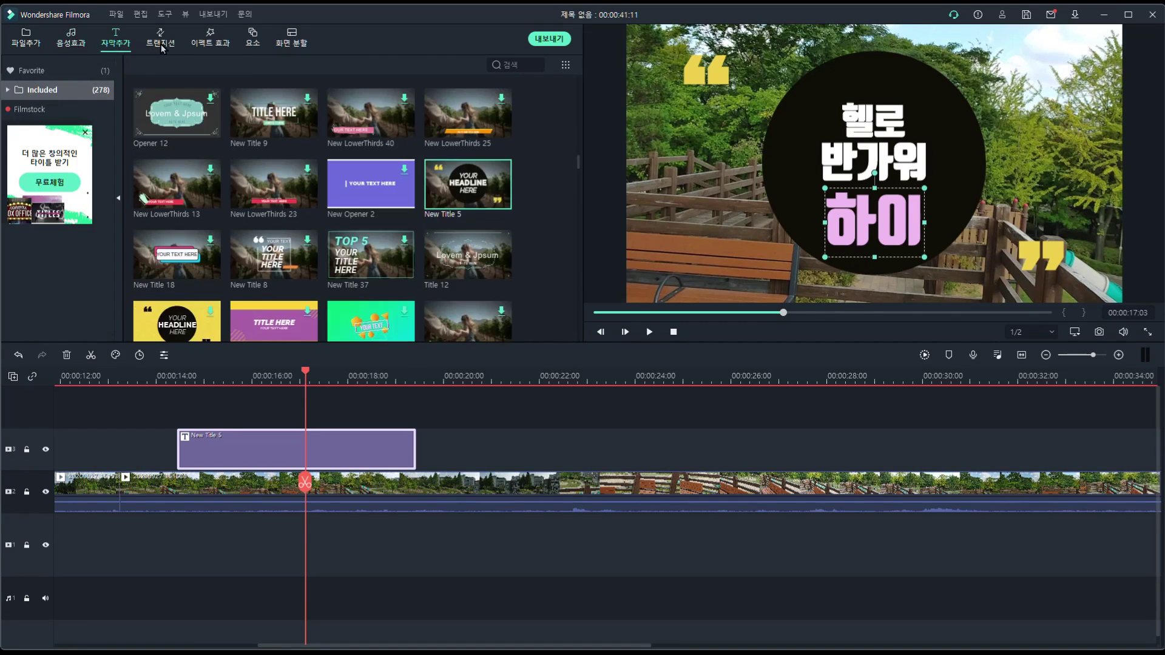
Preview transitions from the transition library, including Dissolve, Morph, Box Turn 2, Warp Zoom 3 and Bar.
click(160, 39)
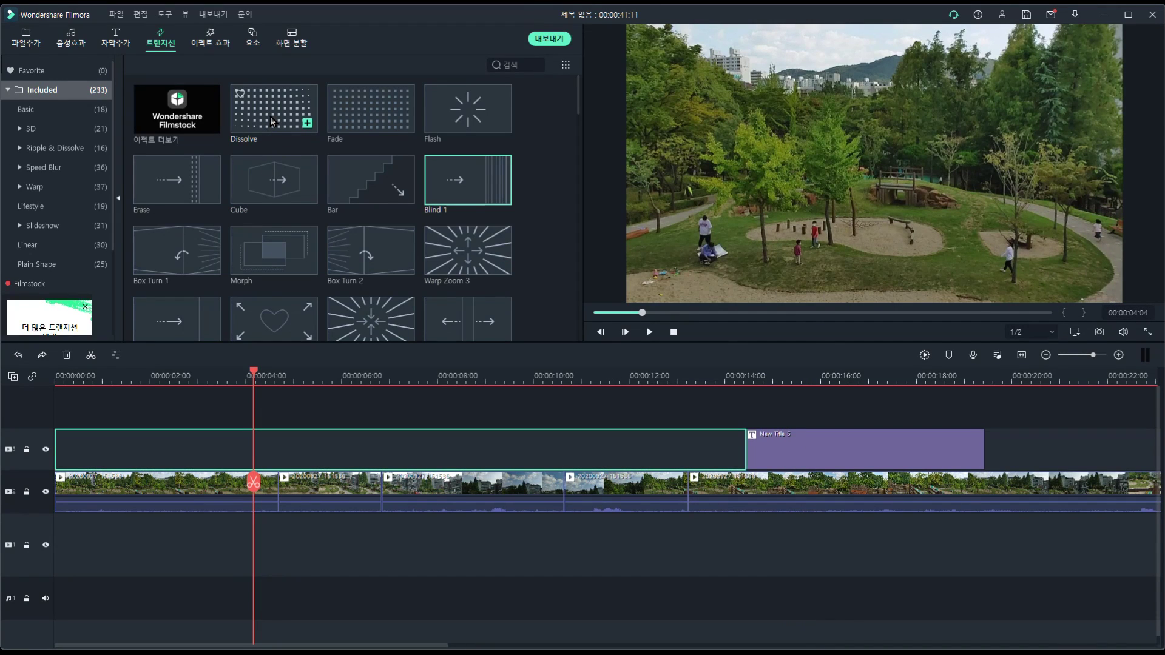
click(272, 121)
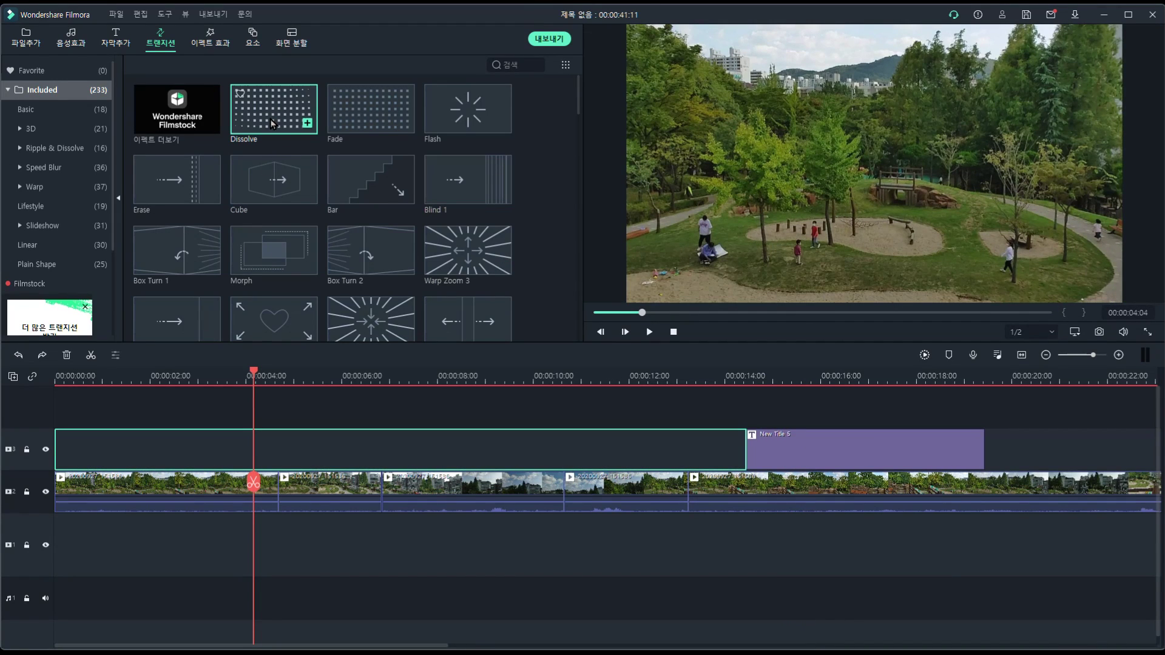
click(279, 239)
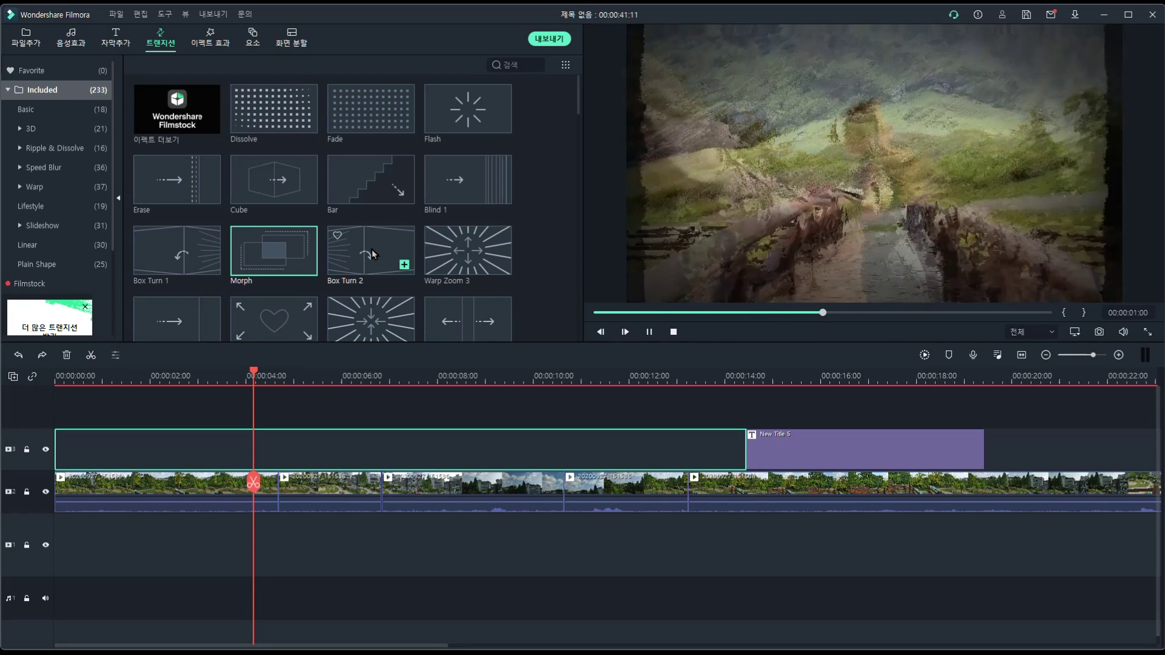
click(373, 250)
click(453, 250)
click(343, 181)
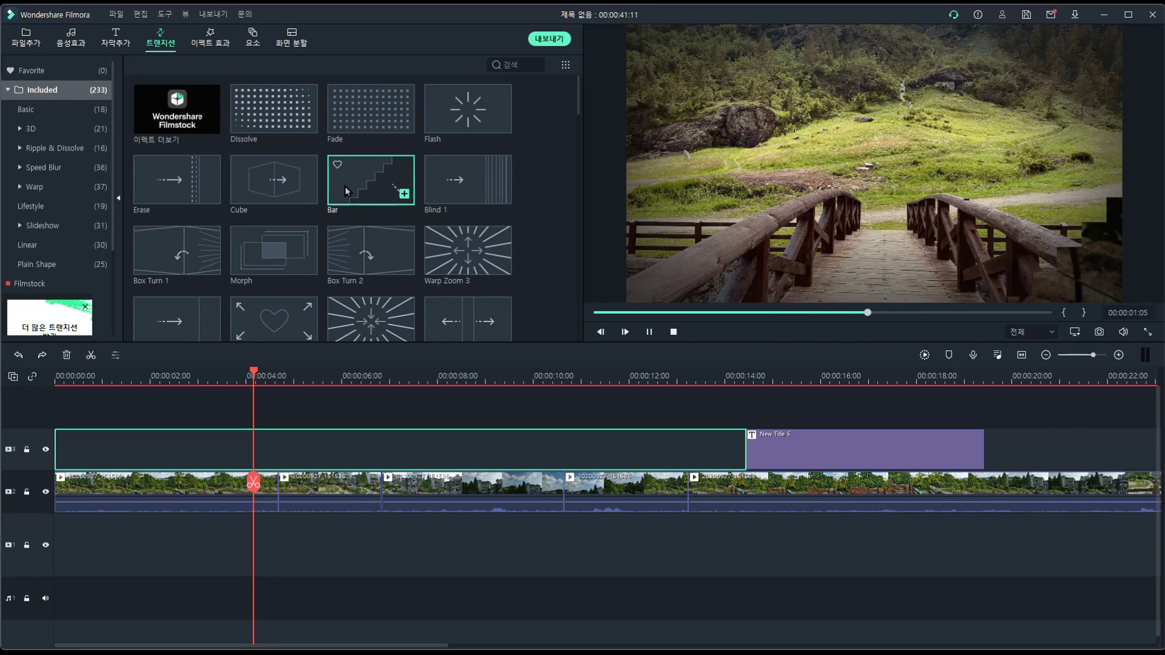
click(342, 298)
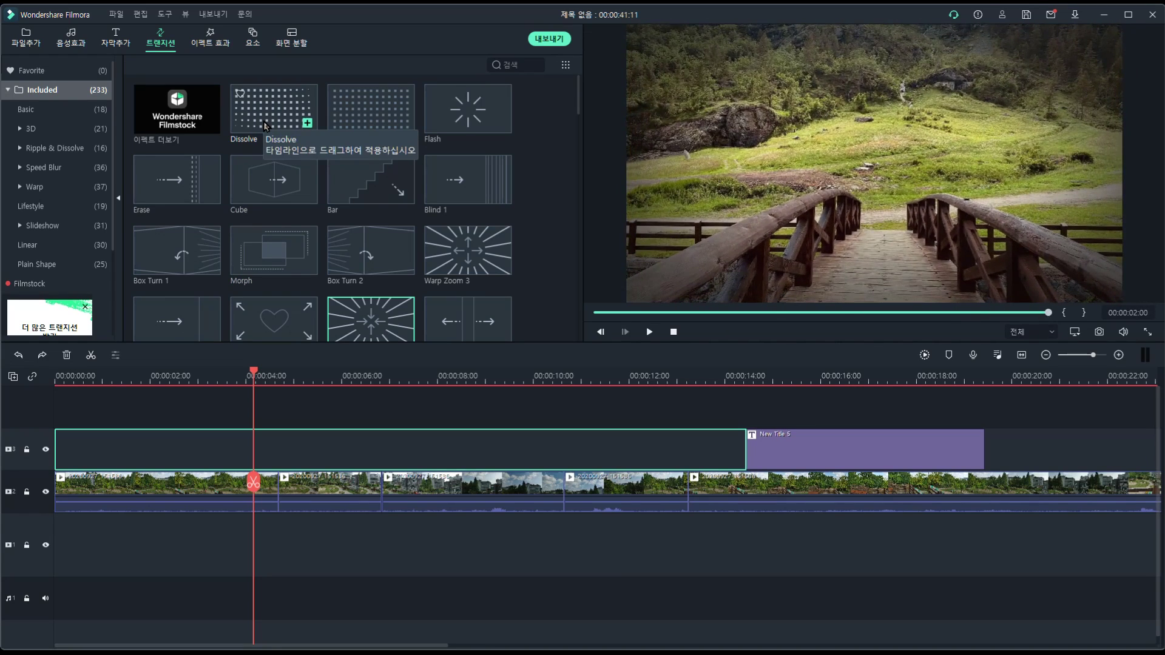
Preview the Dissolve, Fade, Flash, Erase and Orb Twist 4 transitions in the library.
click(265, 126)
click(365, 122)
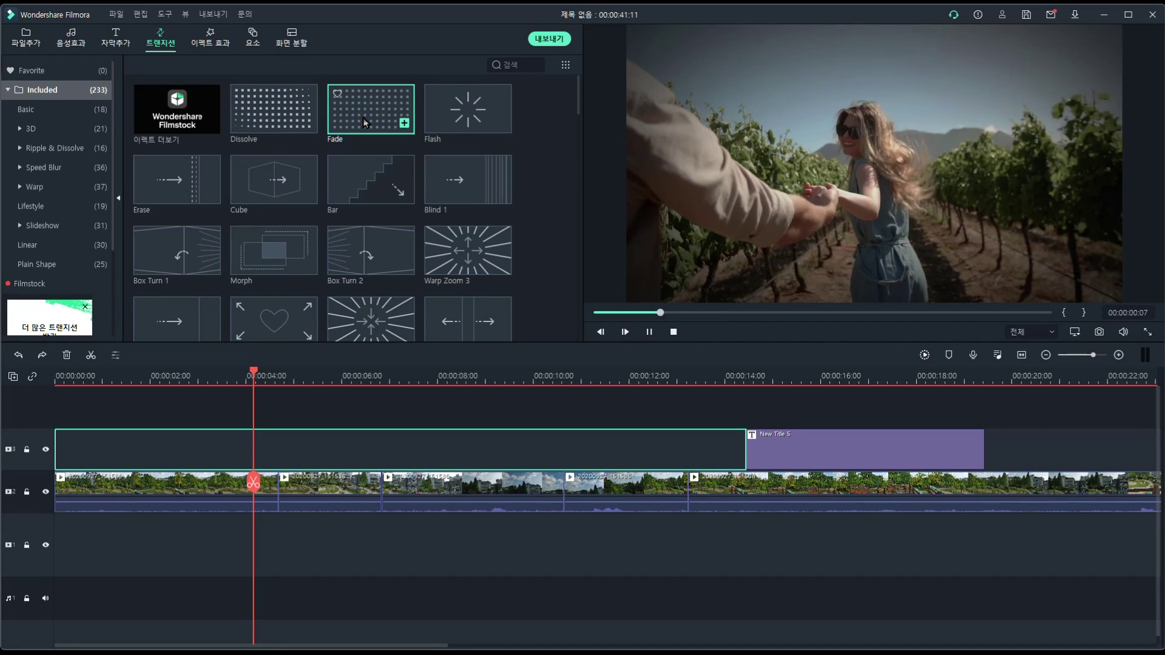
click(471, 118)
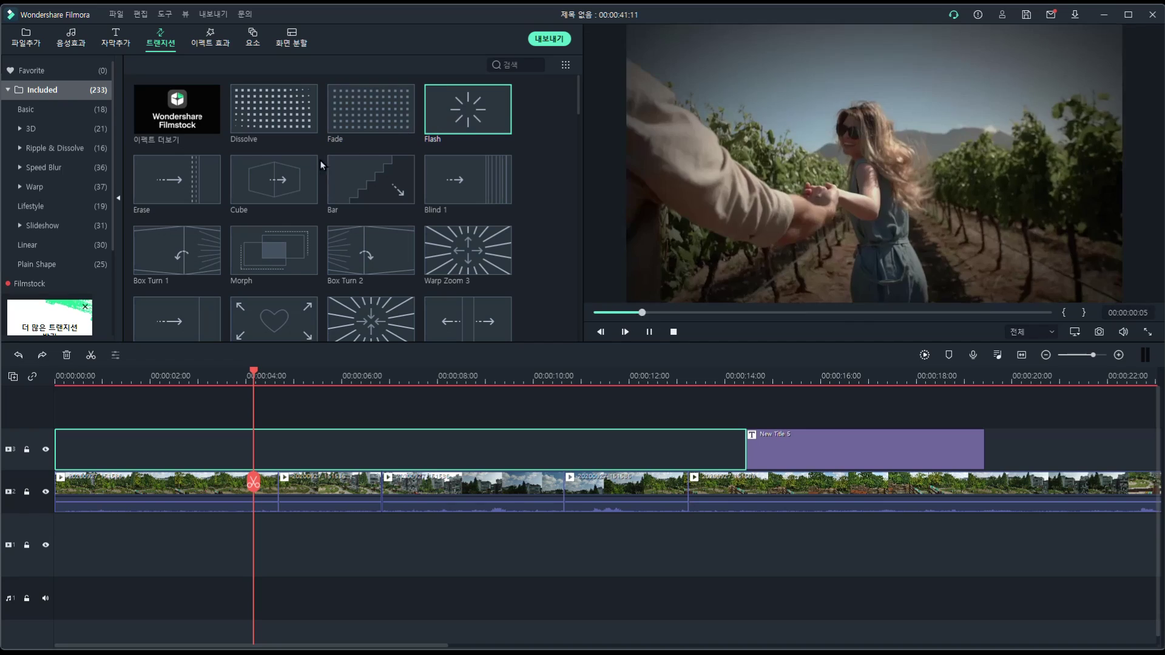
mouse_move(181, 185)
click(262, 122)
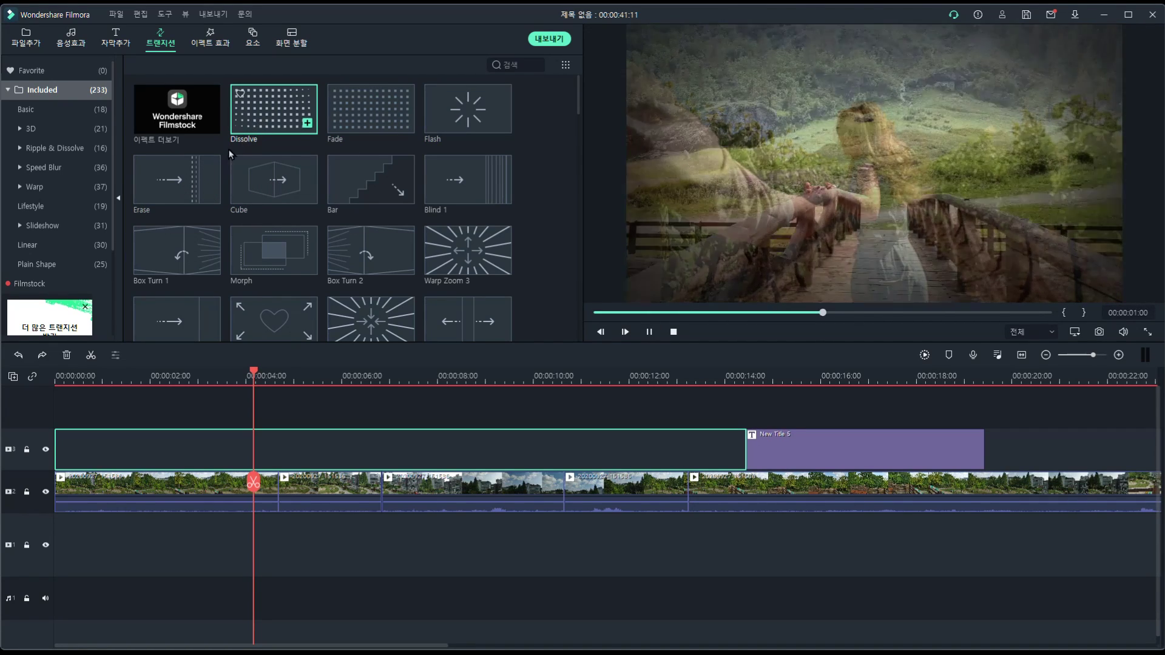
click(162, 192)
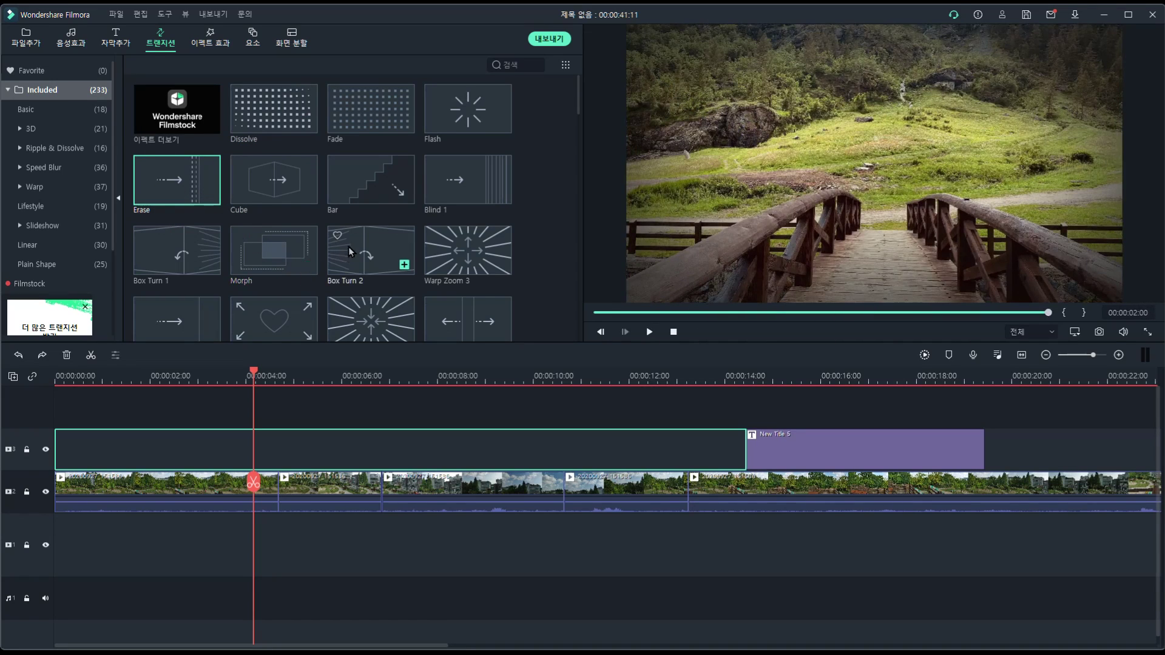
scroll(350, 251, down, 5)
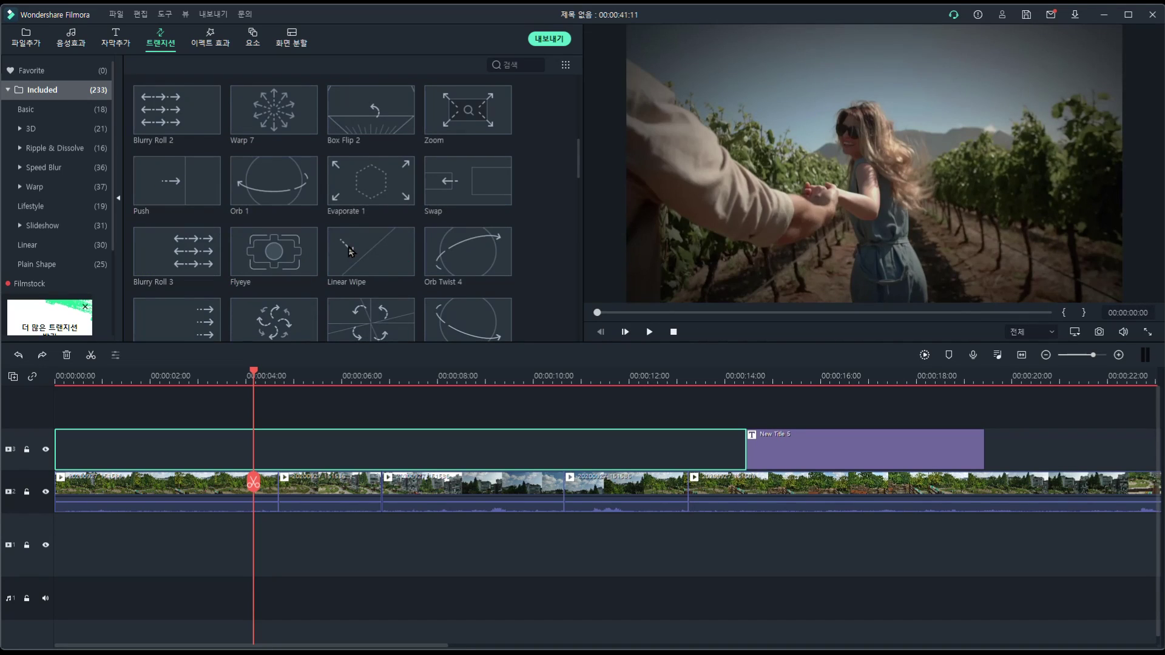
click(460, 259)
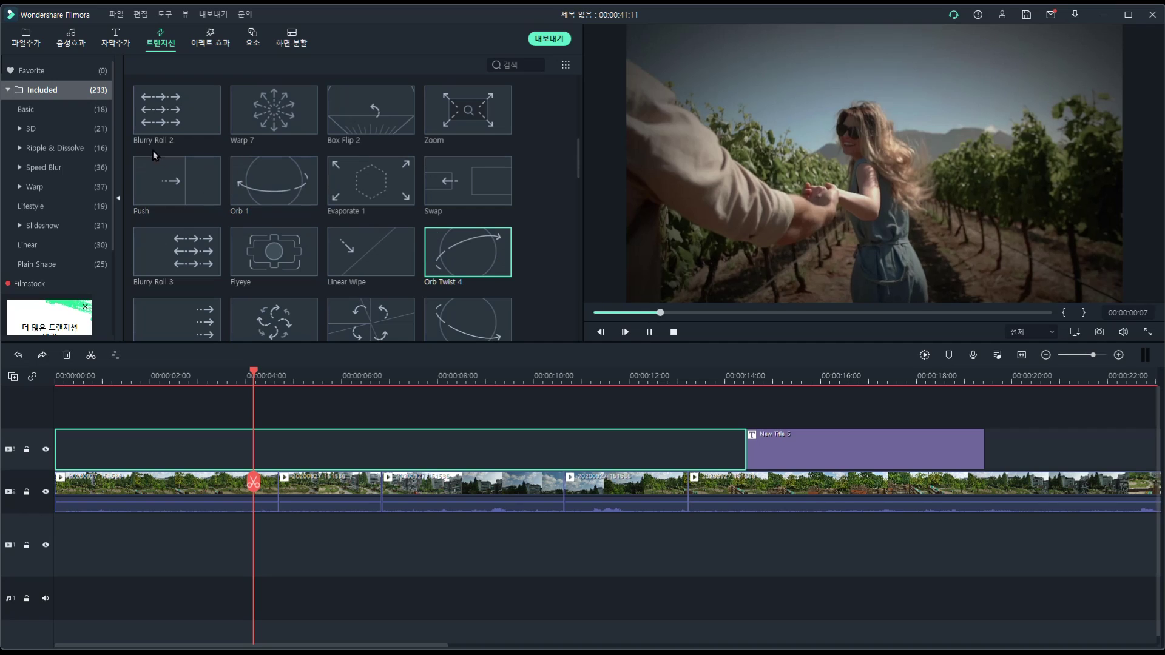
scroll(295, 233, up, 5)
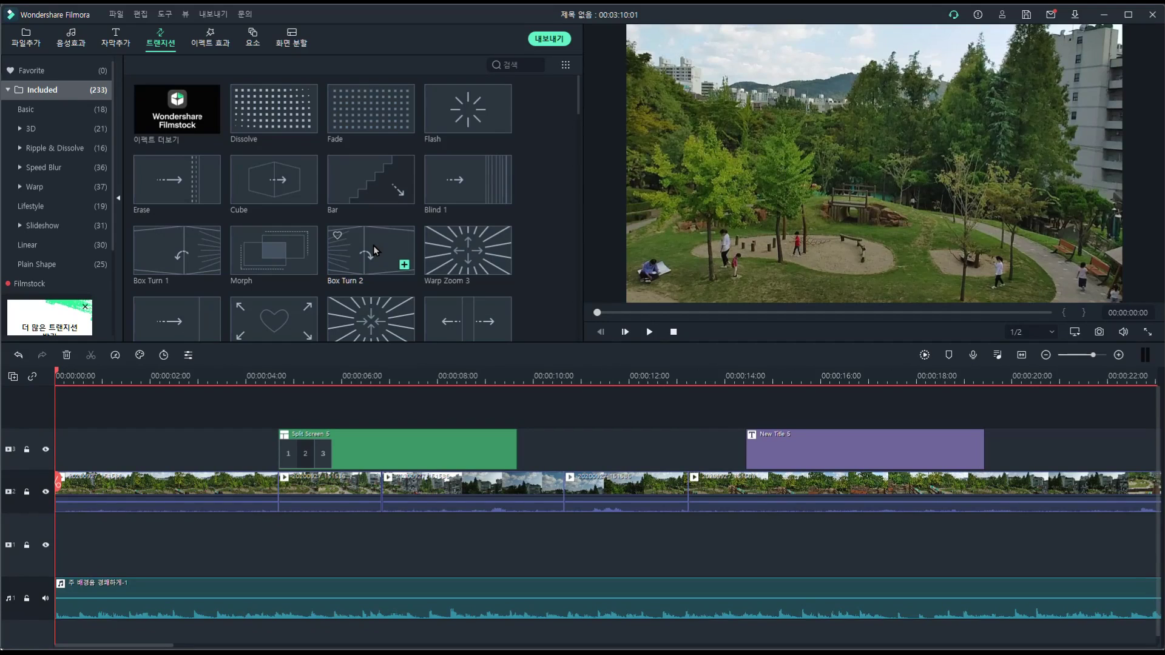
Preview the Box Turn 2, Warp Zoom 3, Blind 1 and Bar transitions.
click(373, 245)
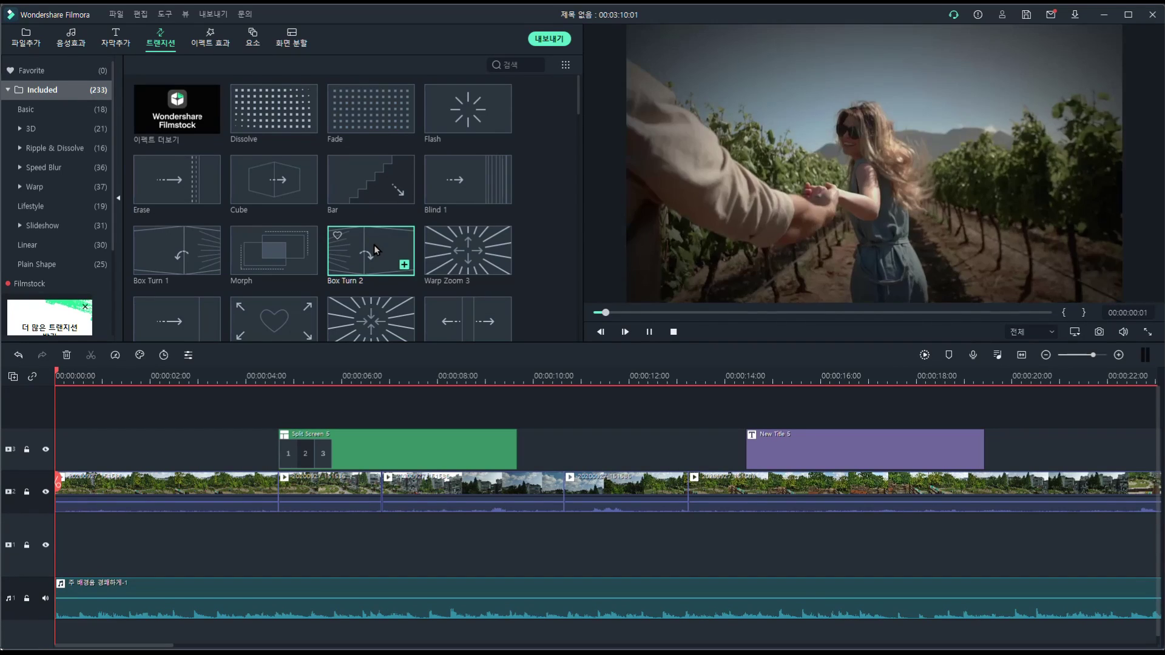
click(456, 249)
click(448, 170)
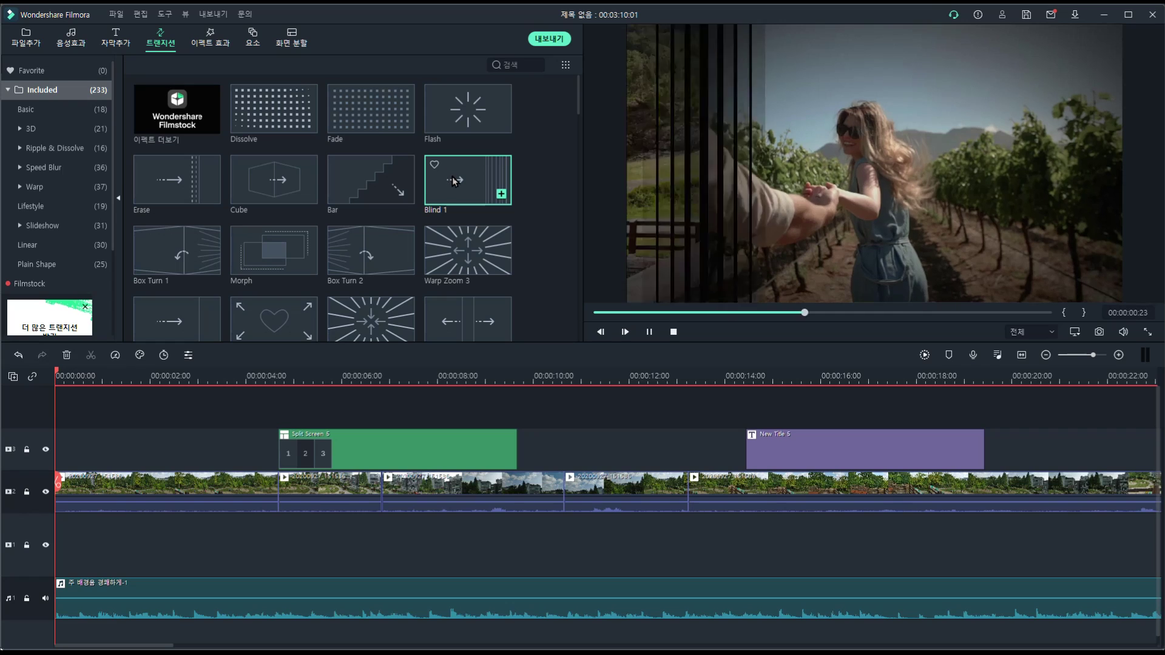
click(386, 185)
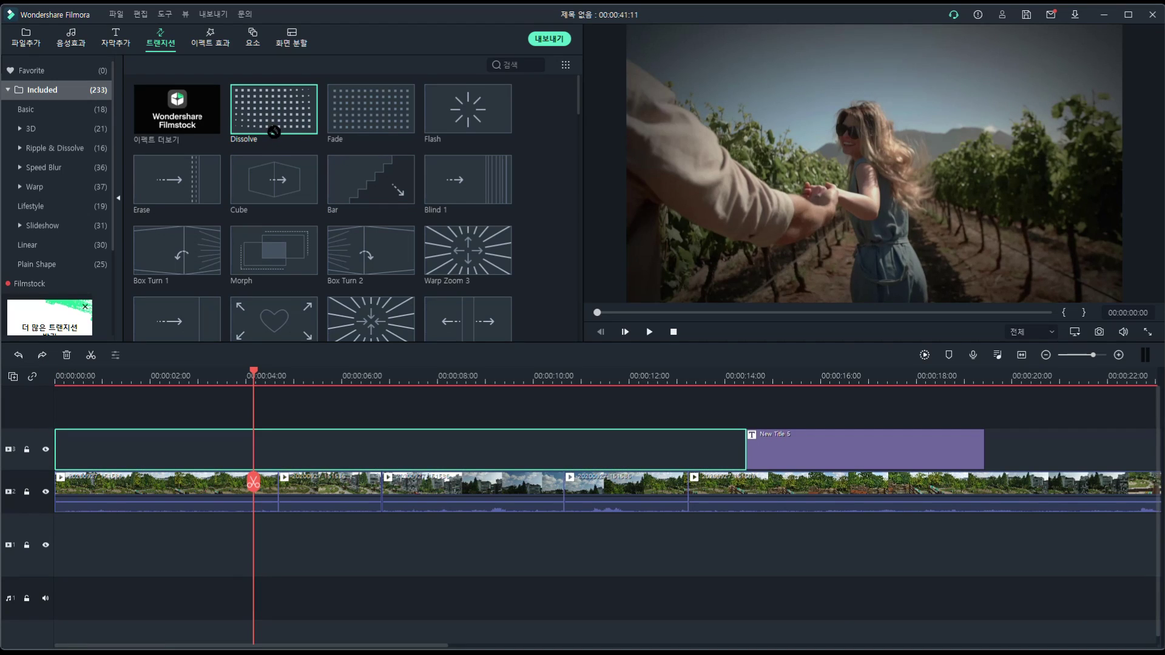
Add the Dissolve transition at the cut between the first two video clips and play back the cuts from 00:00:03:11.
drag(275, 234, 276, 417)
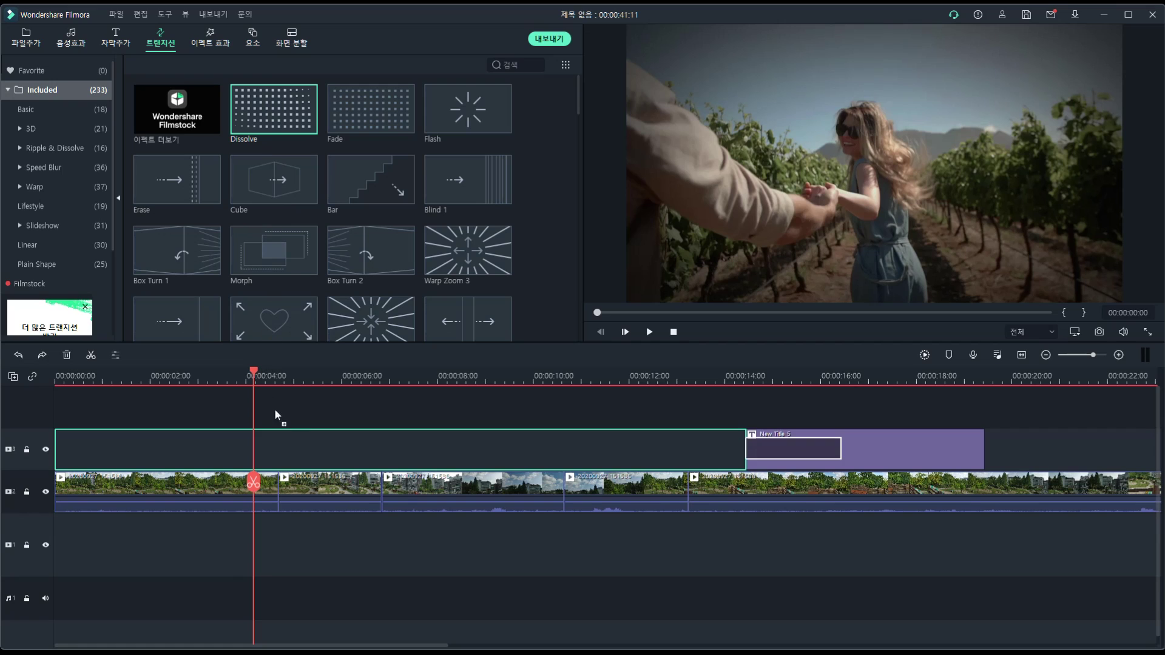
drag(292, 480, 269, 498)
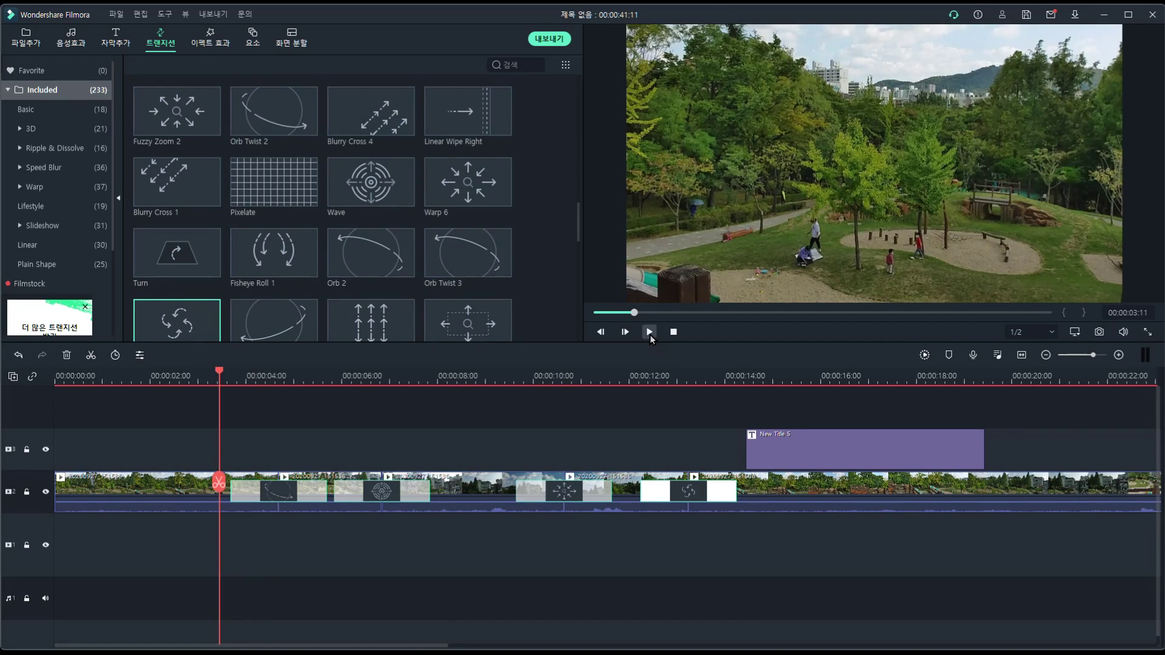
click(650, 332)
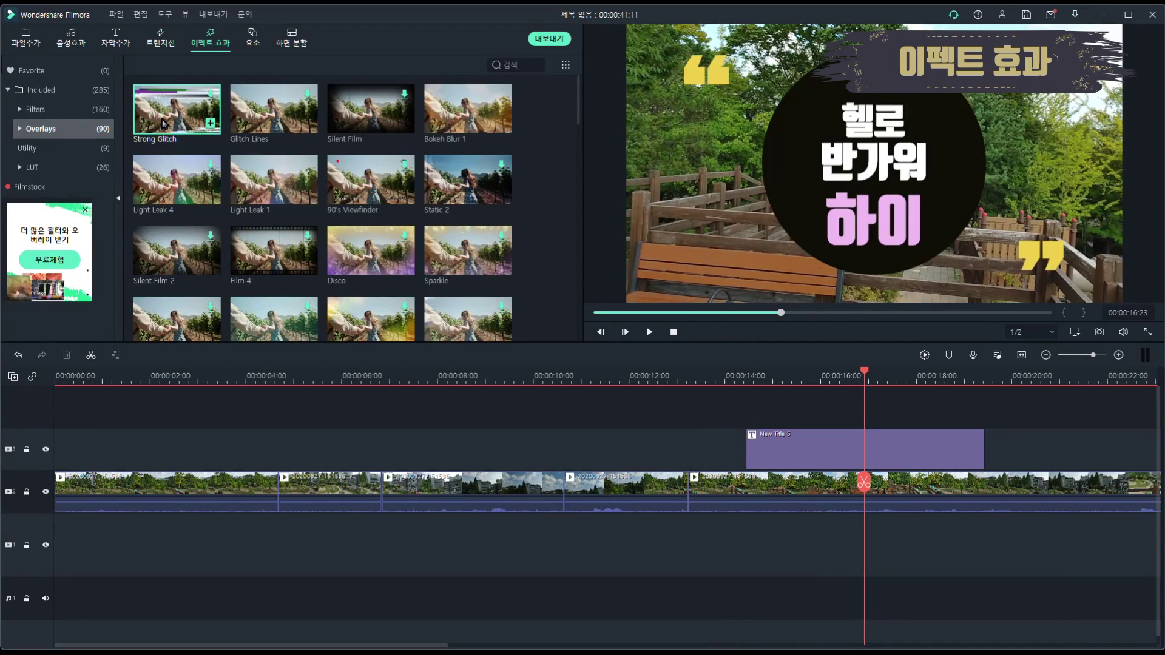
Preview the Glitch Lines, Strong Glitch and Film 4 overlay effects.
click(262, 122)
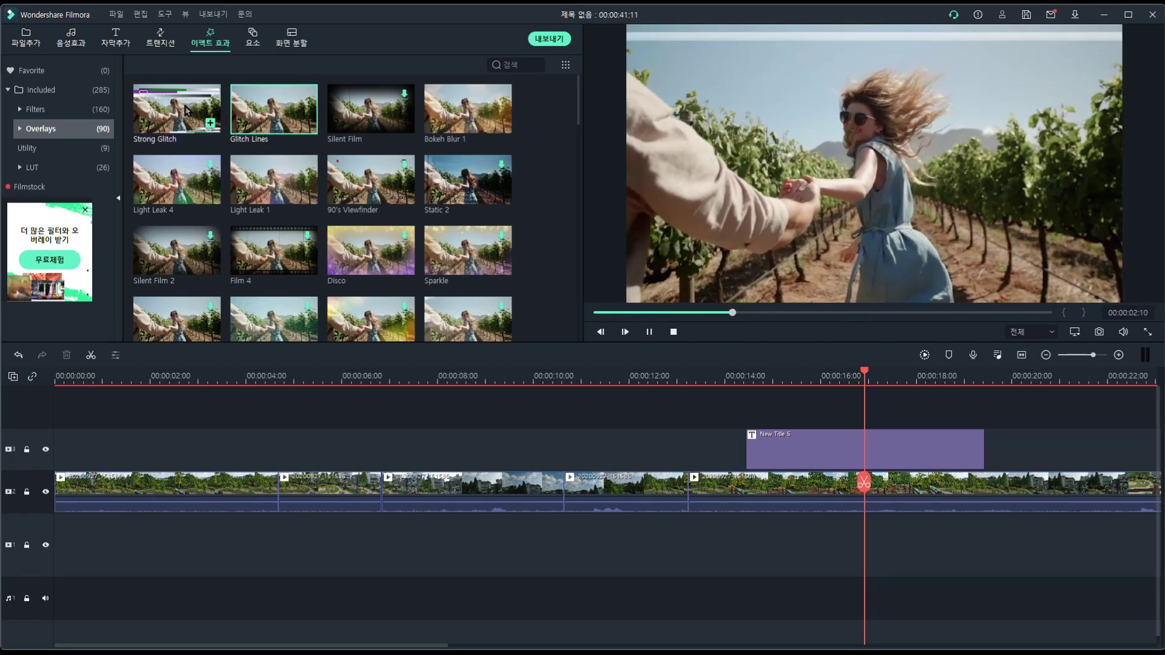
click(180, 112)
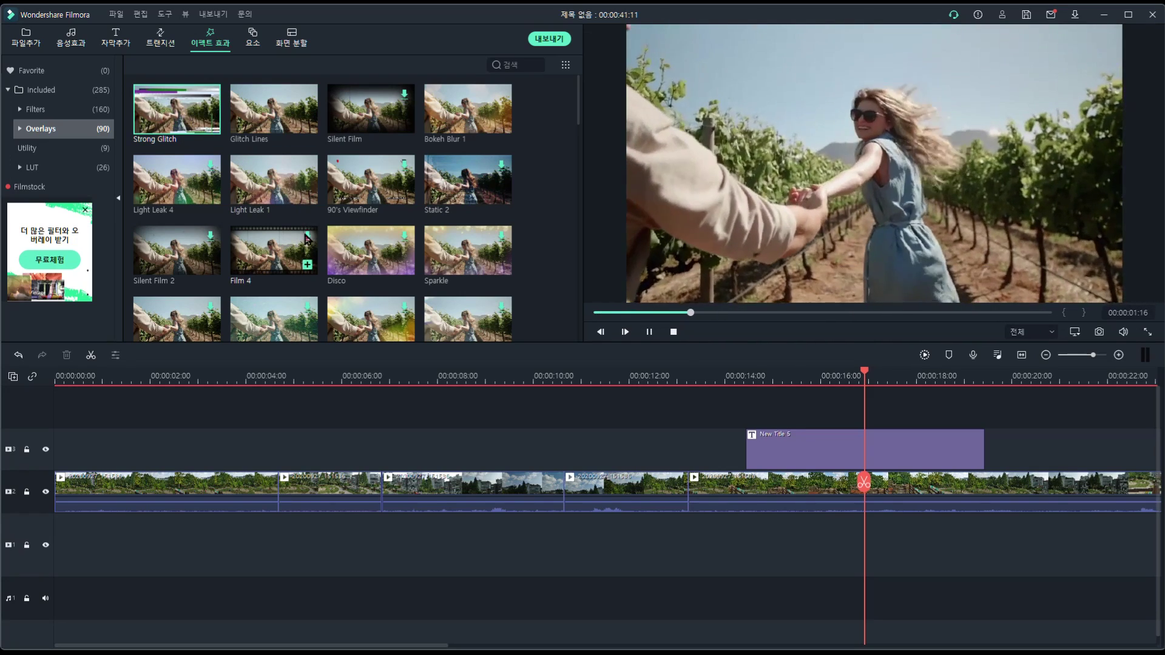
click(284, 256)
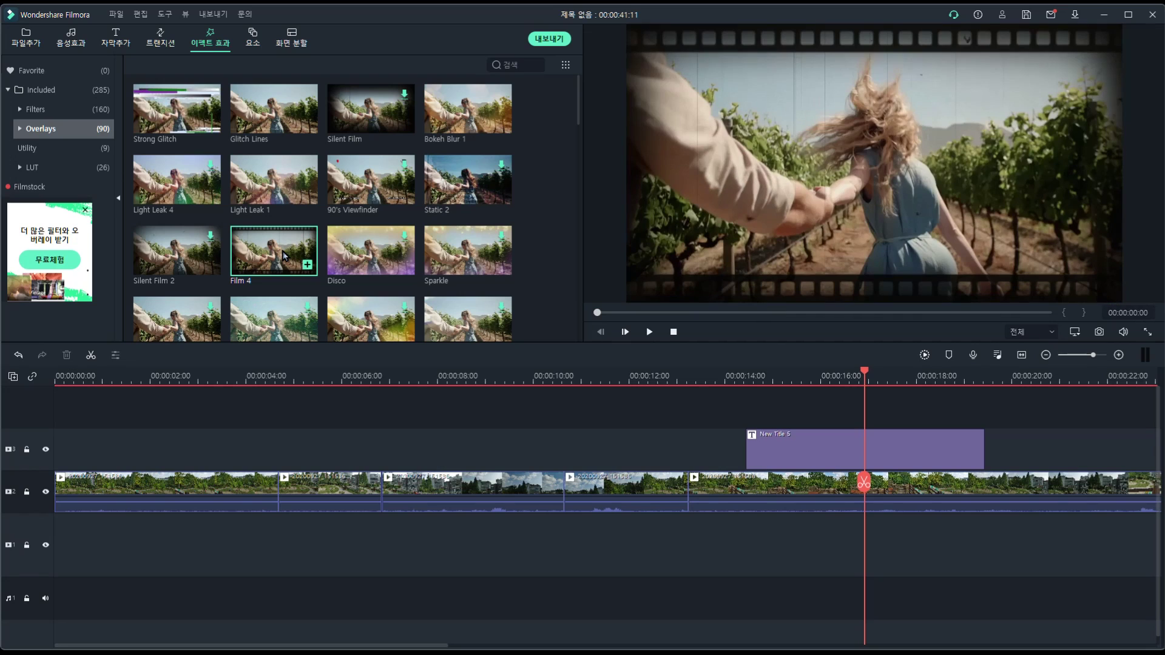
Place the Glitch Lines overlay above the video from the start of the second clip and another overlay right after it.
drag(279, 115, 287, 454)
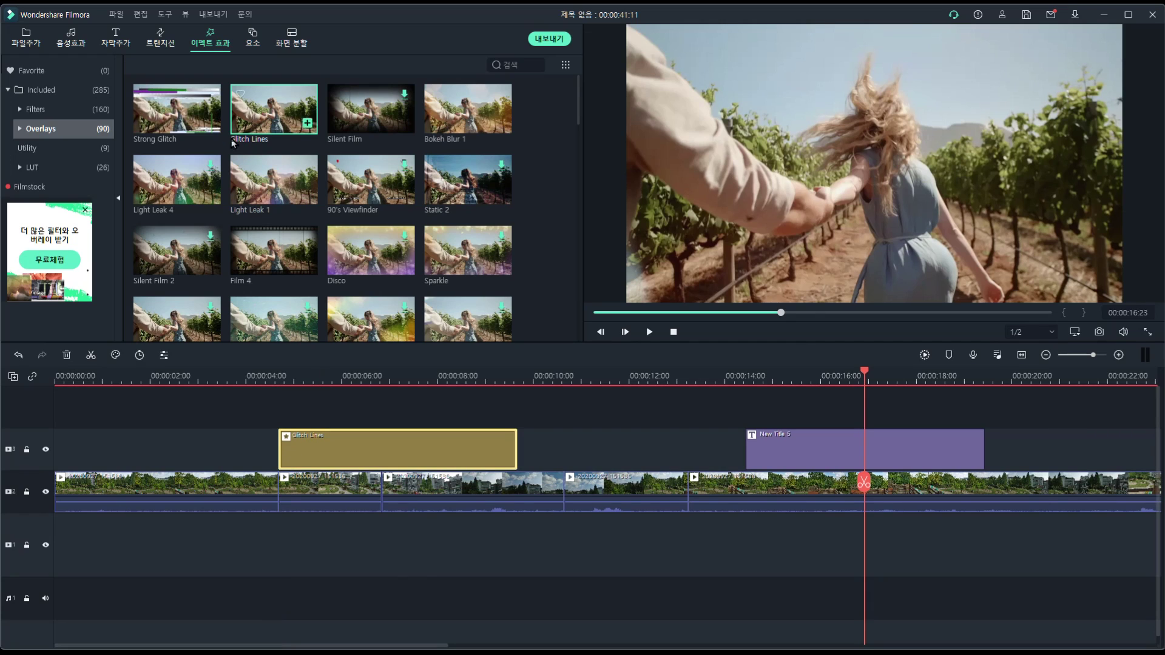
click(169, 116)
drag(486, 295, 526, 450)
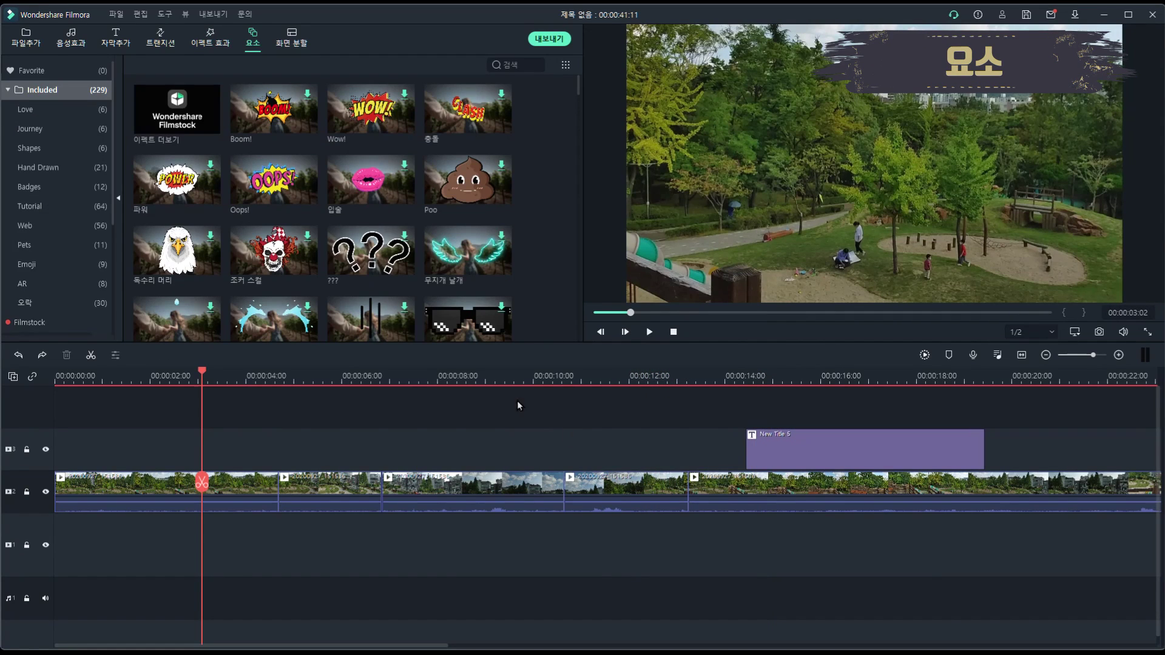
click(209, 51)
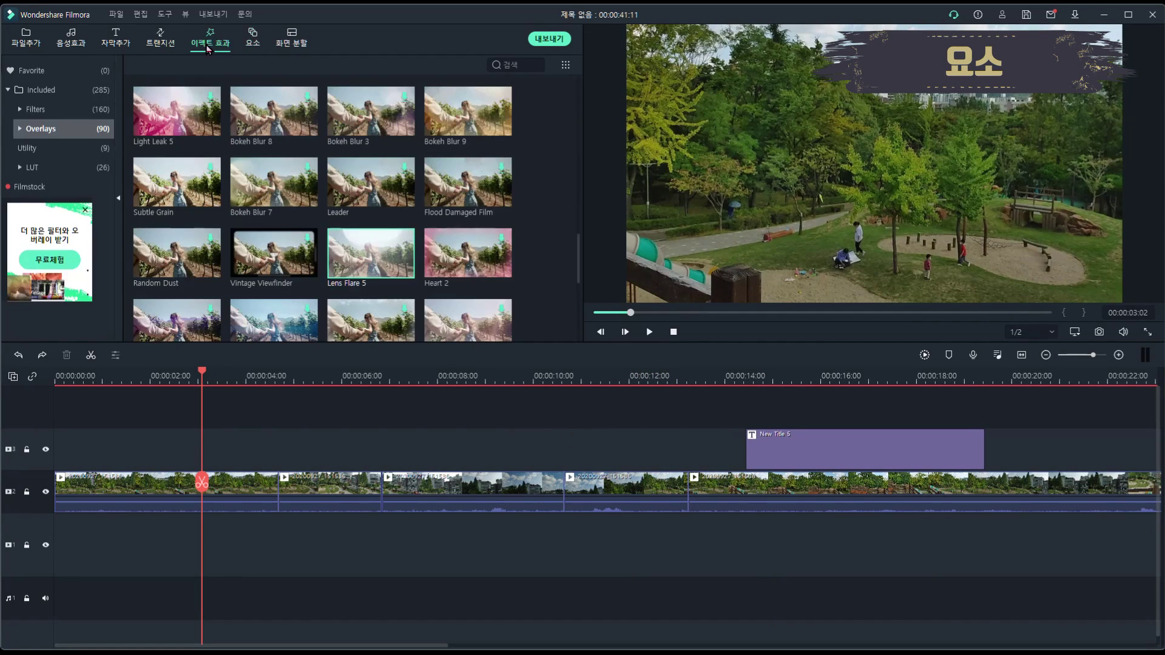
click(253, 43)
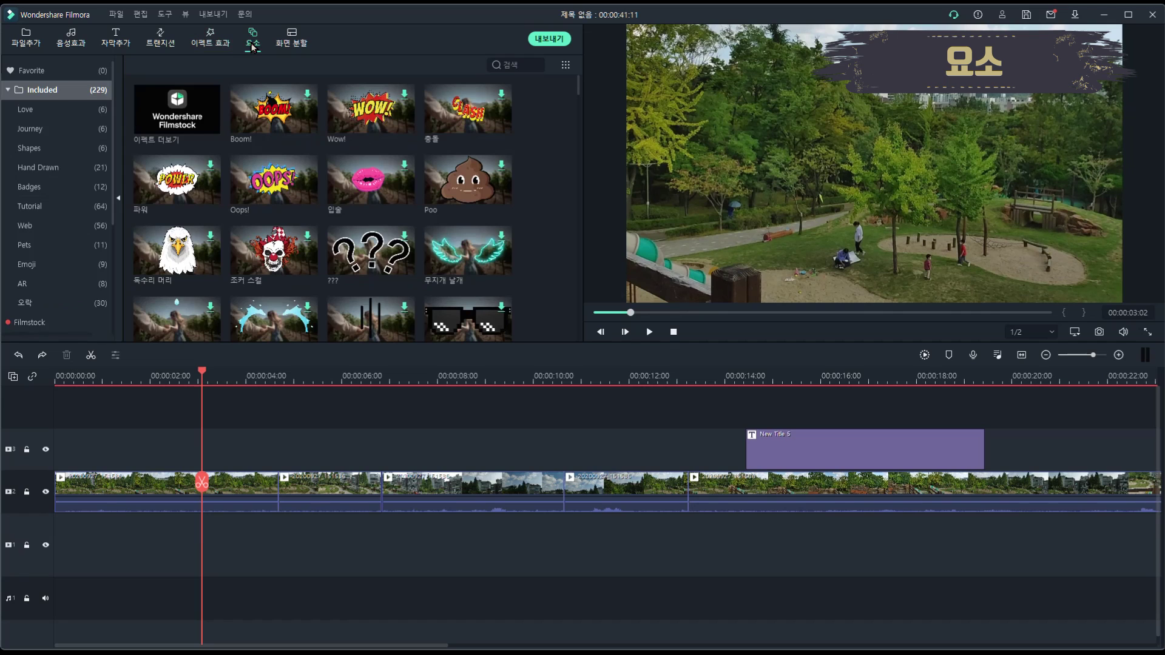
Preview the Boom!, Wow!, 충돌, 파워, Oops! and 입술 elements.
click(277, 123)
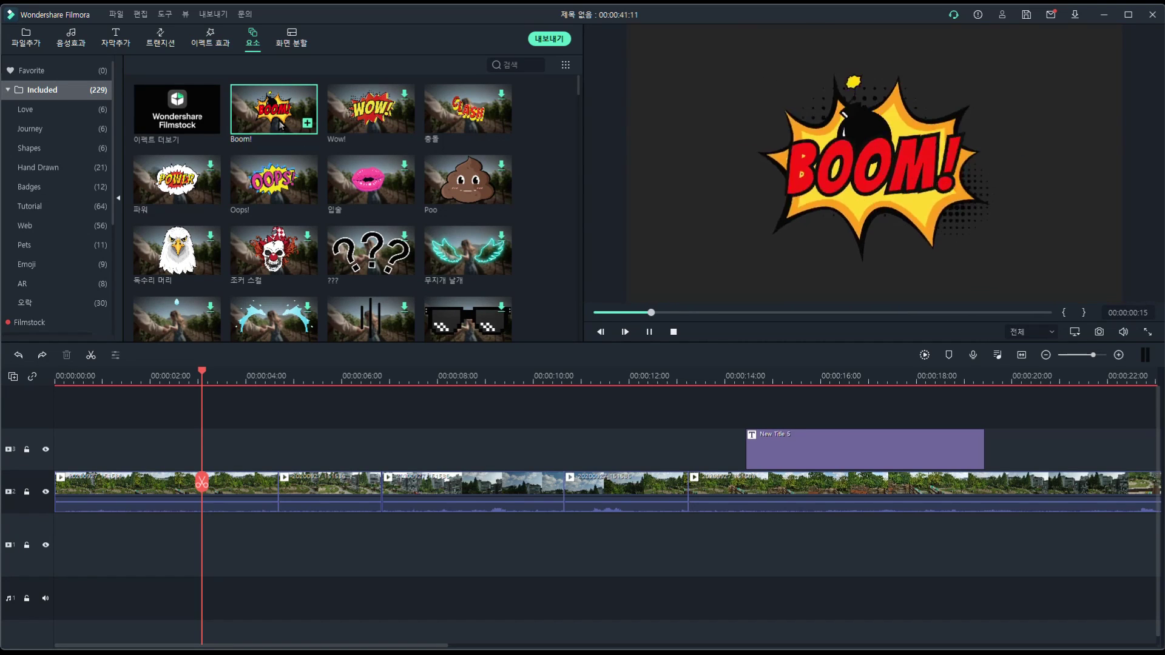
click(358, 122)
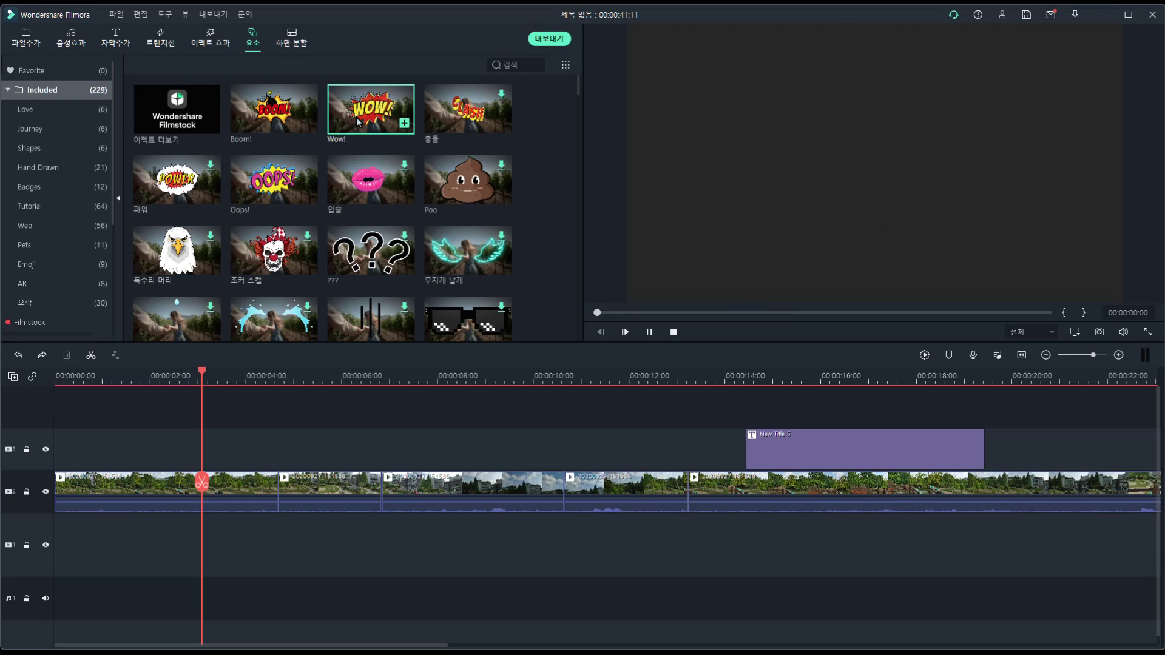
click(452, 124)
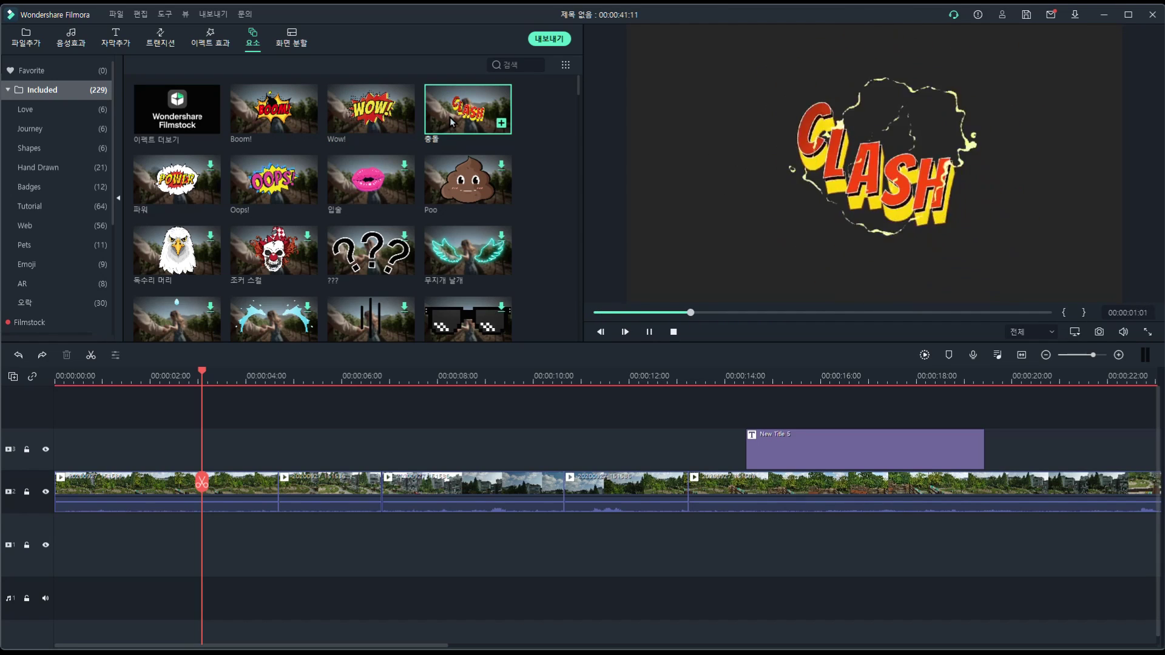
click(176, 180)
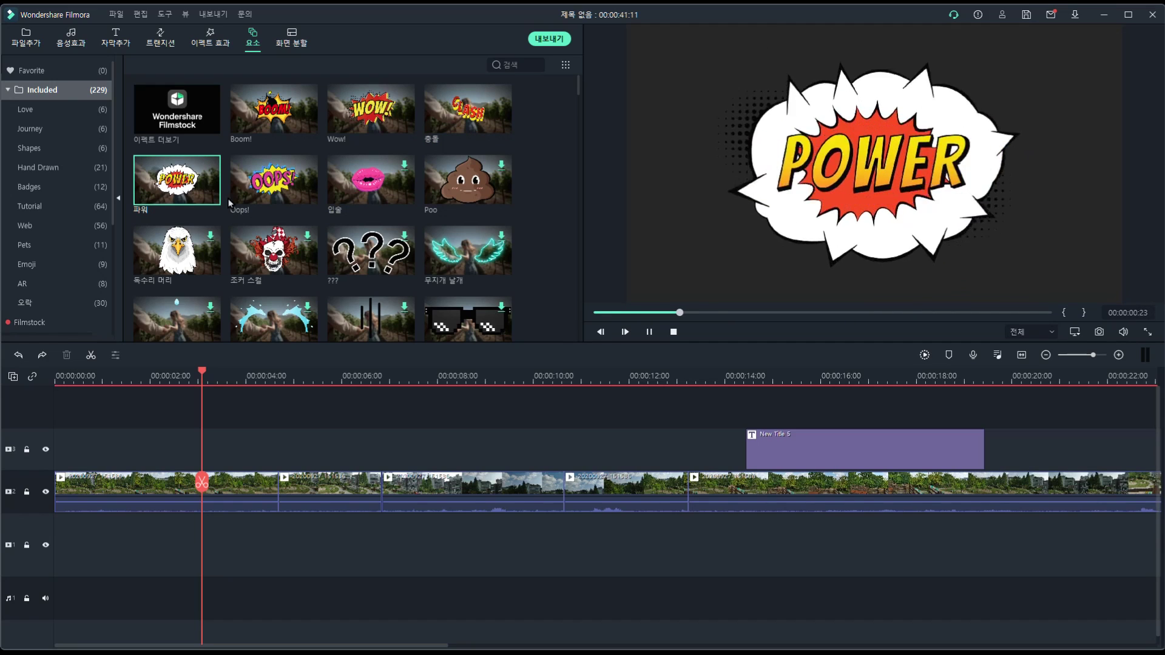
click(273, 186)
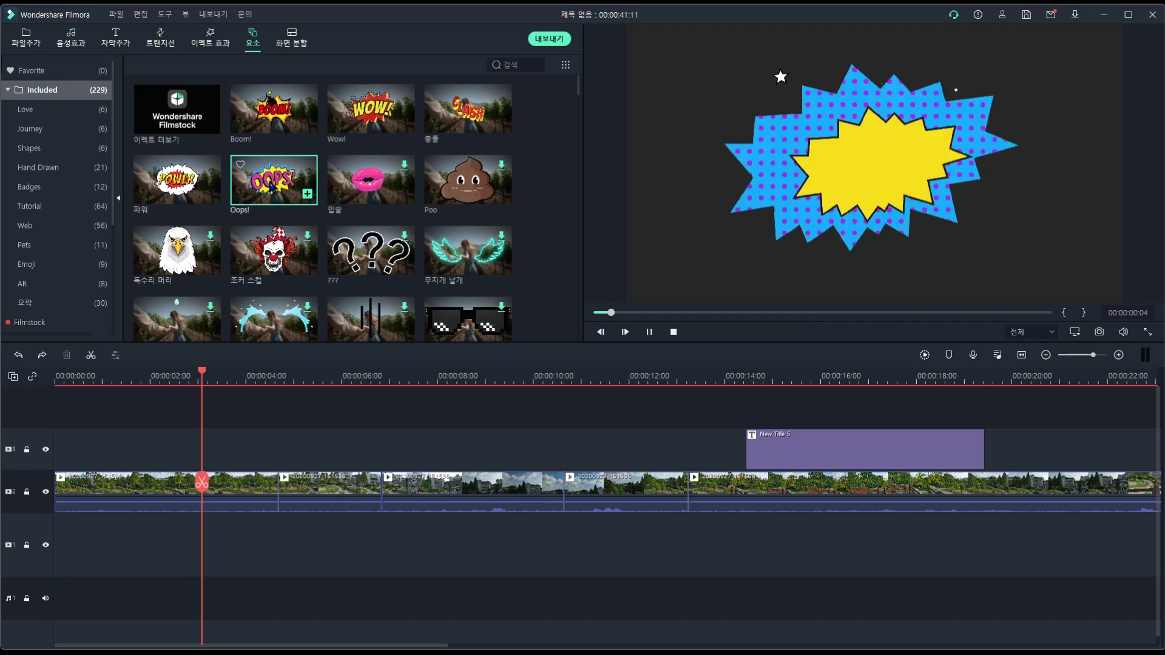
click(362, 194)
Try out the Boom! element above the video from the start of the second clip, playing it back and removing it.
drag(371, 250, 278, 461)
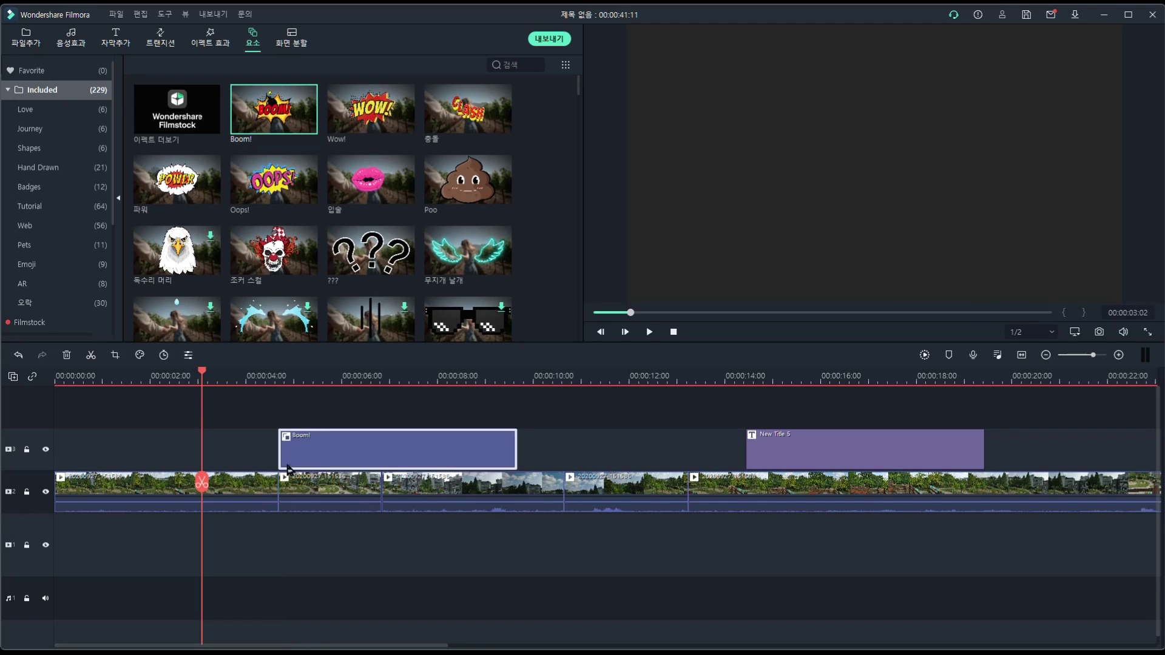
click(281, 376)
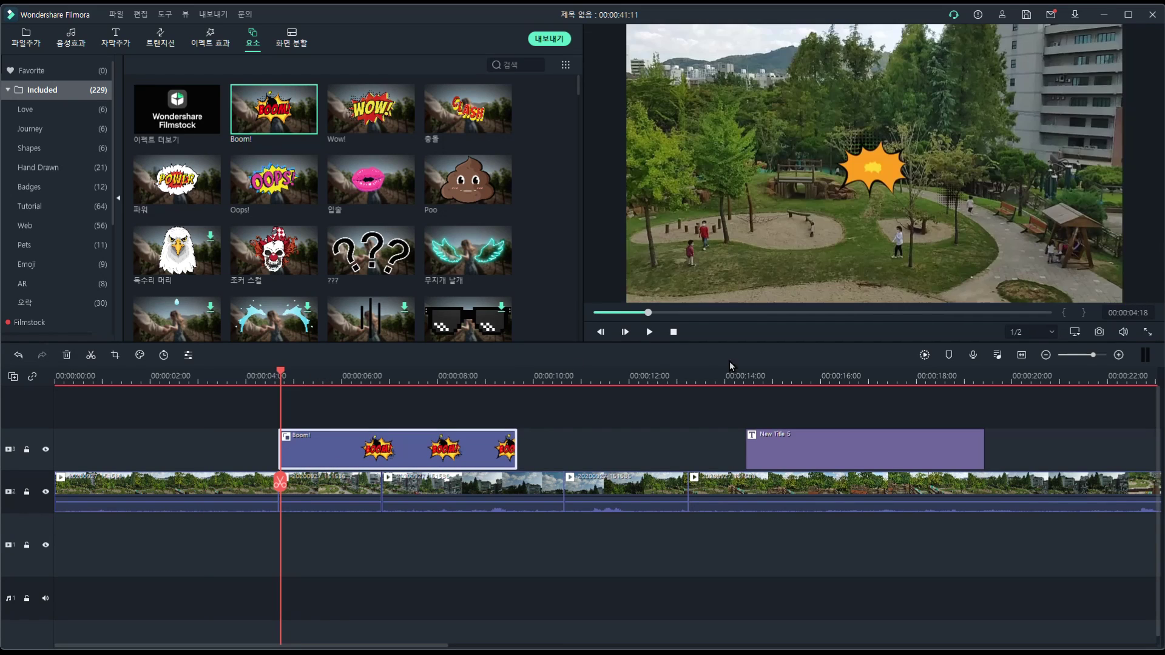
click(650, 332)
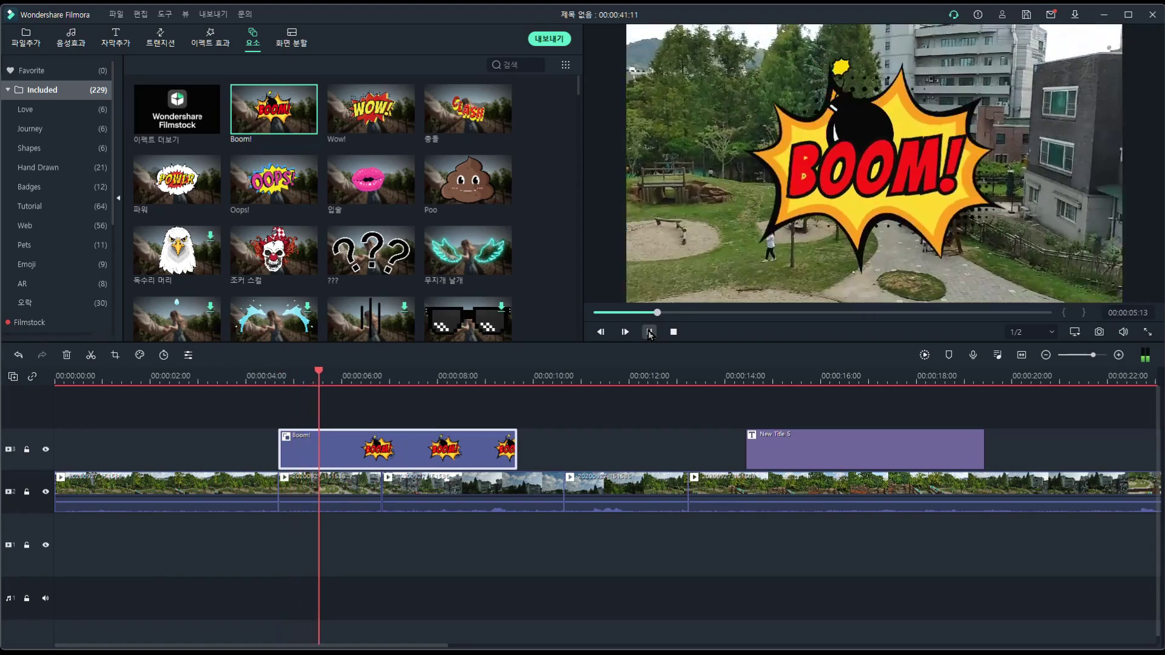
click(649, 332)
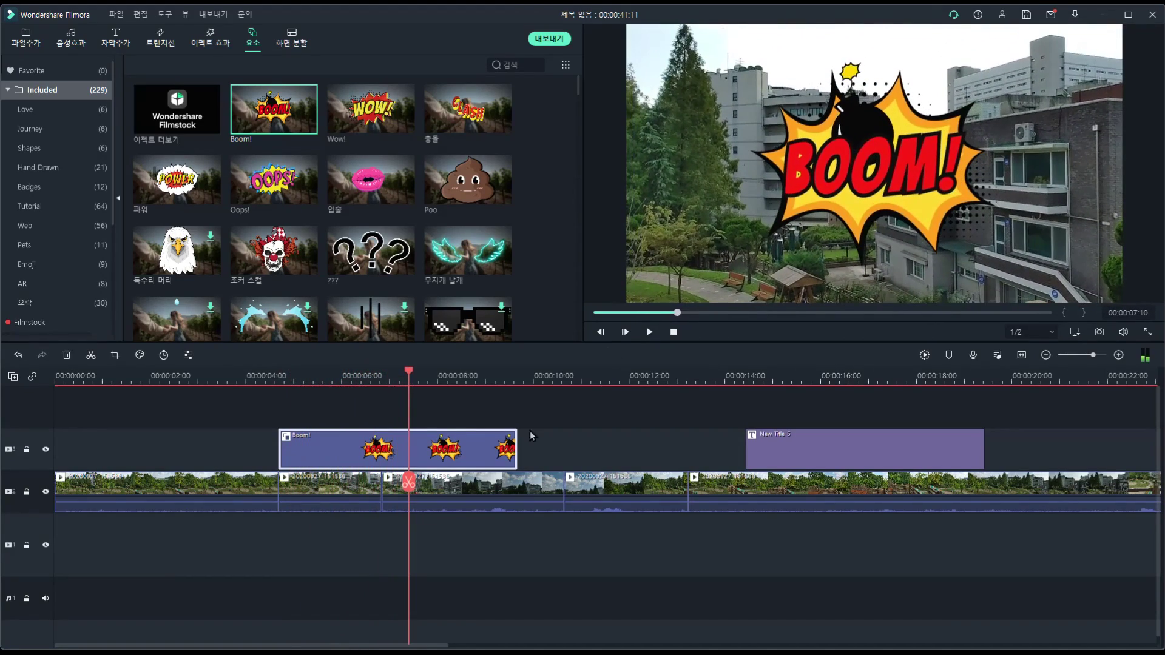
key(Delete)
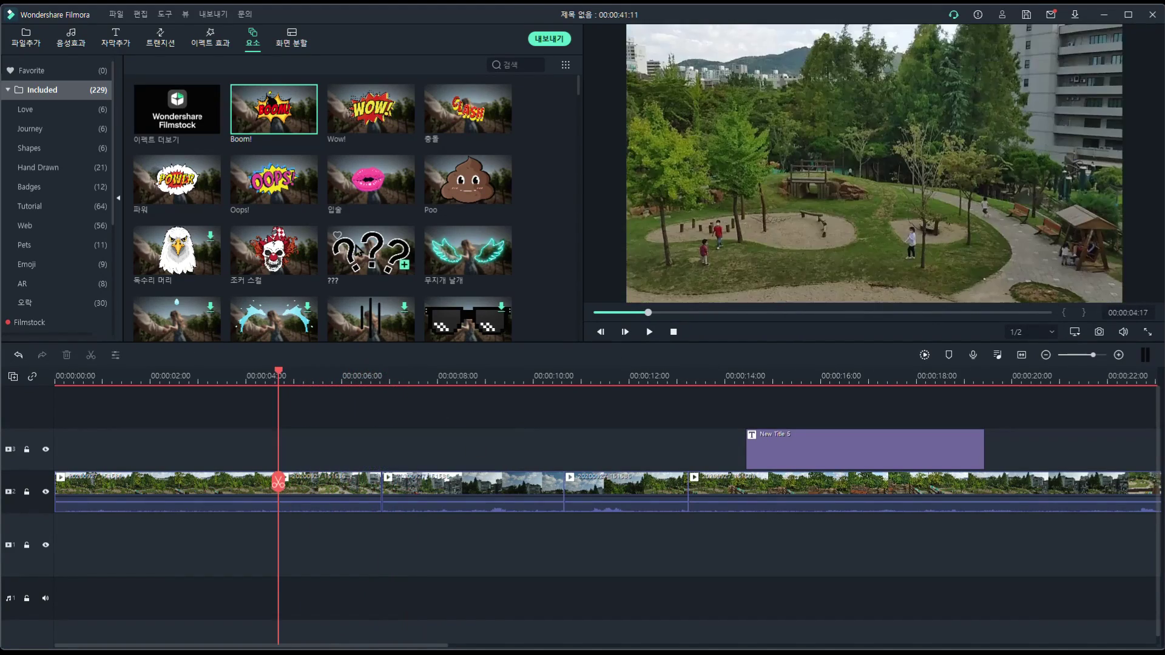
drag(357, 193, 311, 453)
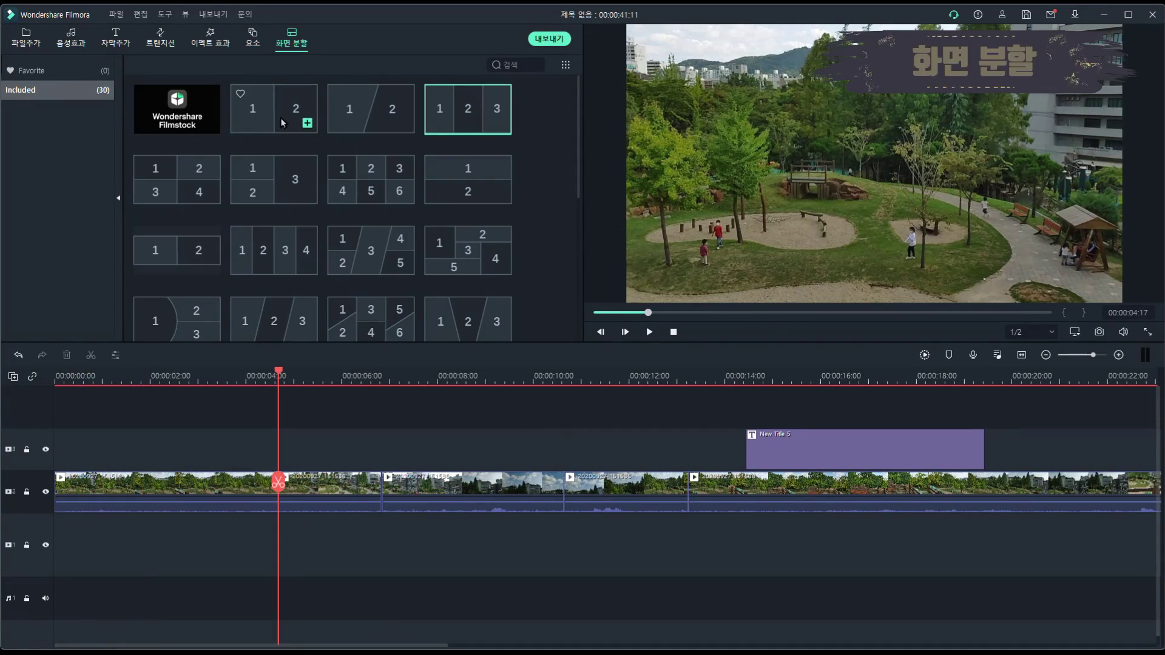
Preview the straight and slanted two-panel, three-column, four-panel, Split Screen 7, six-panel and two-row split-screen layouts.
click(275, 101)
click(393, 125)
click(457, 119)
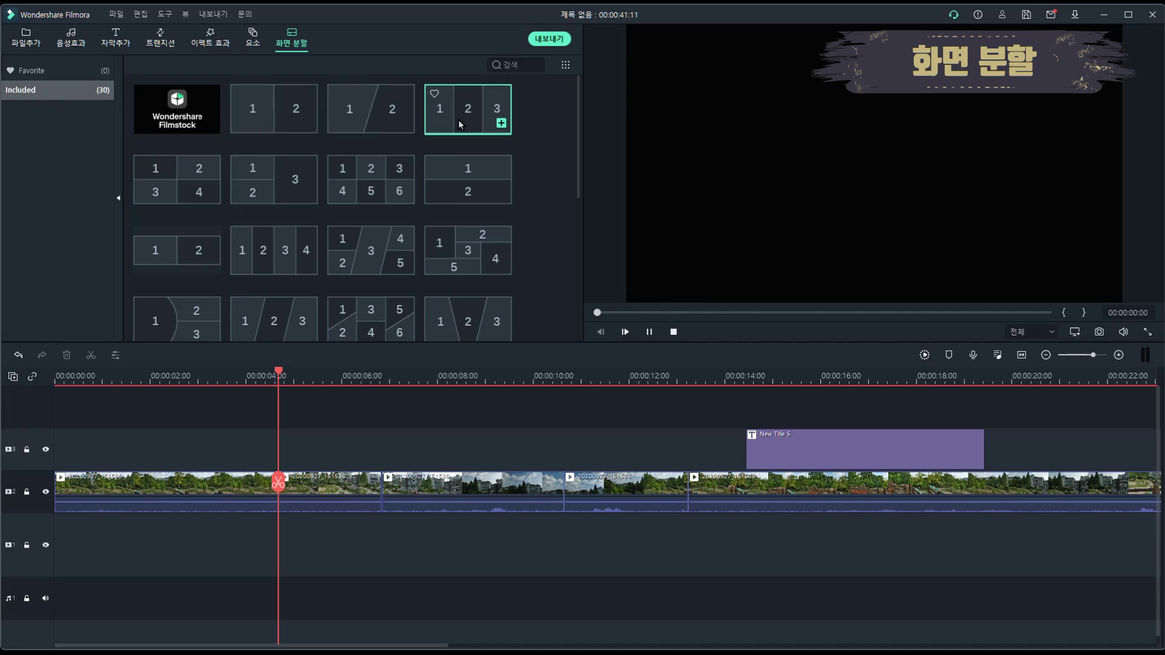
click(159, 183)
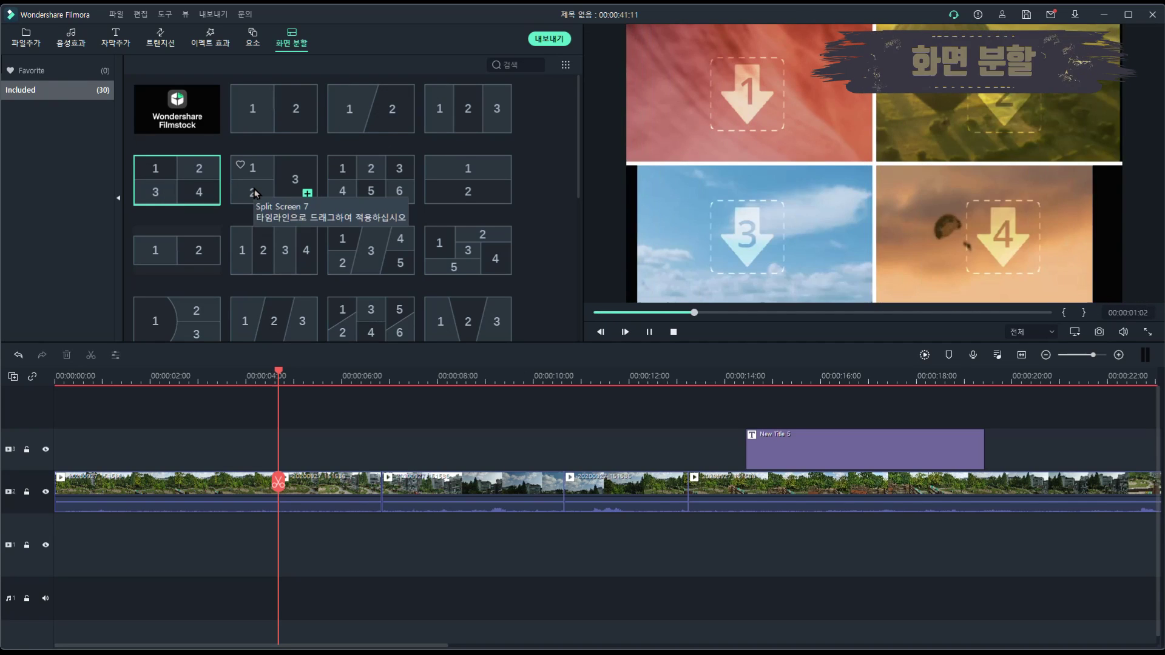
click(255, 193)
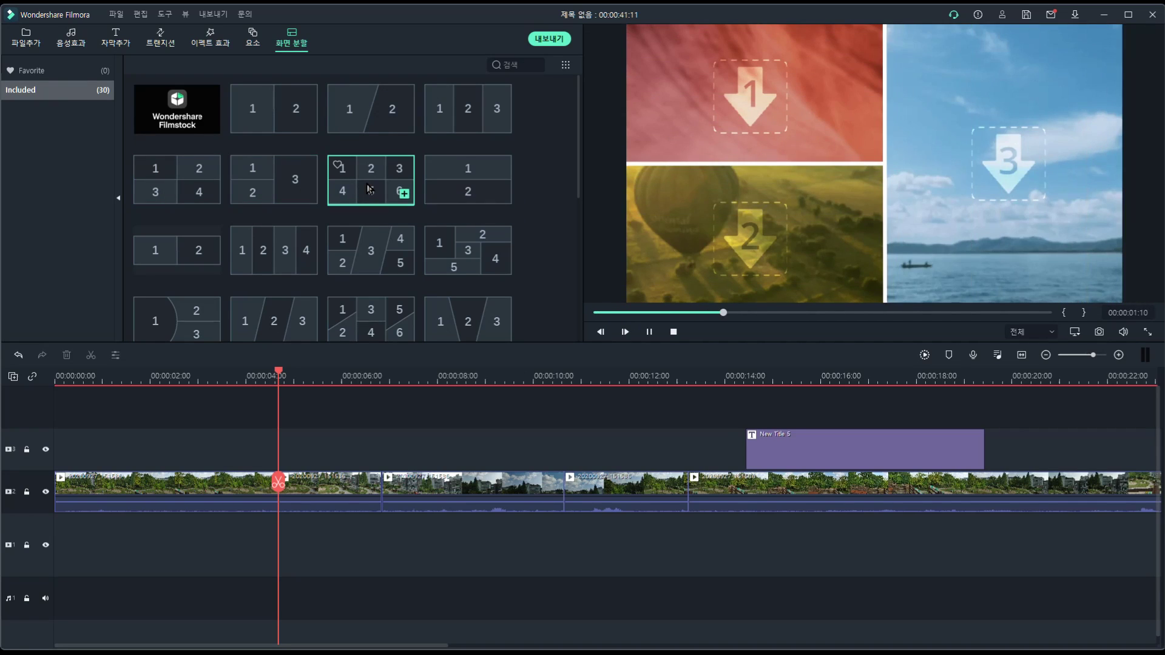
click(393, 189)
click(460, 181)
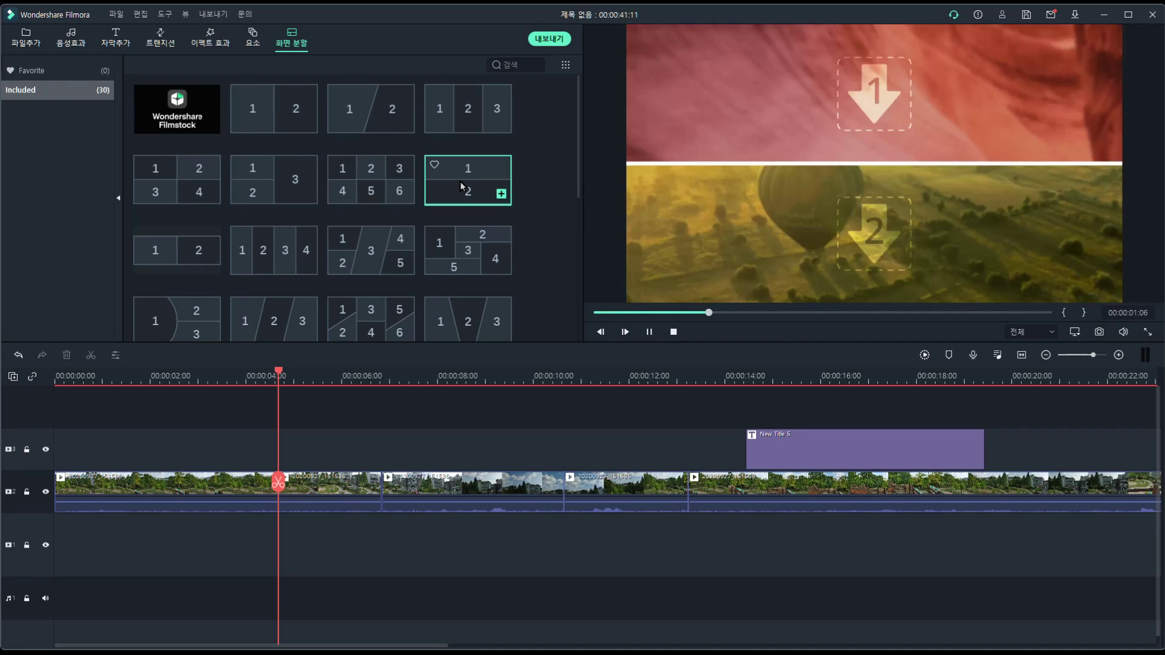
Preview the two five-panel layouts, a slanted three-panel layout and the curved three-panel split-screen layout.
click(353, 243)
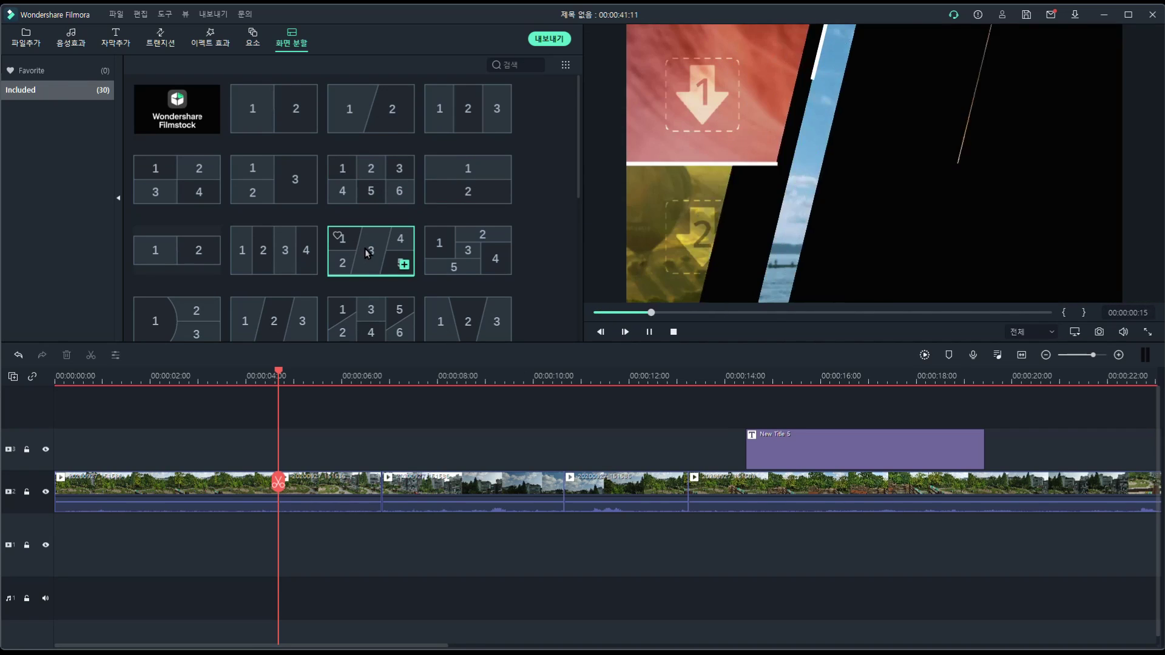
click(475, 254)
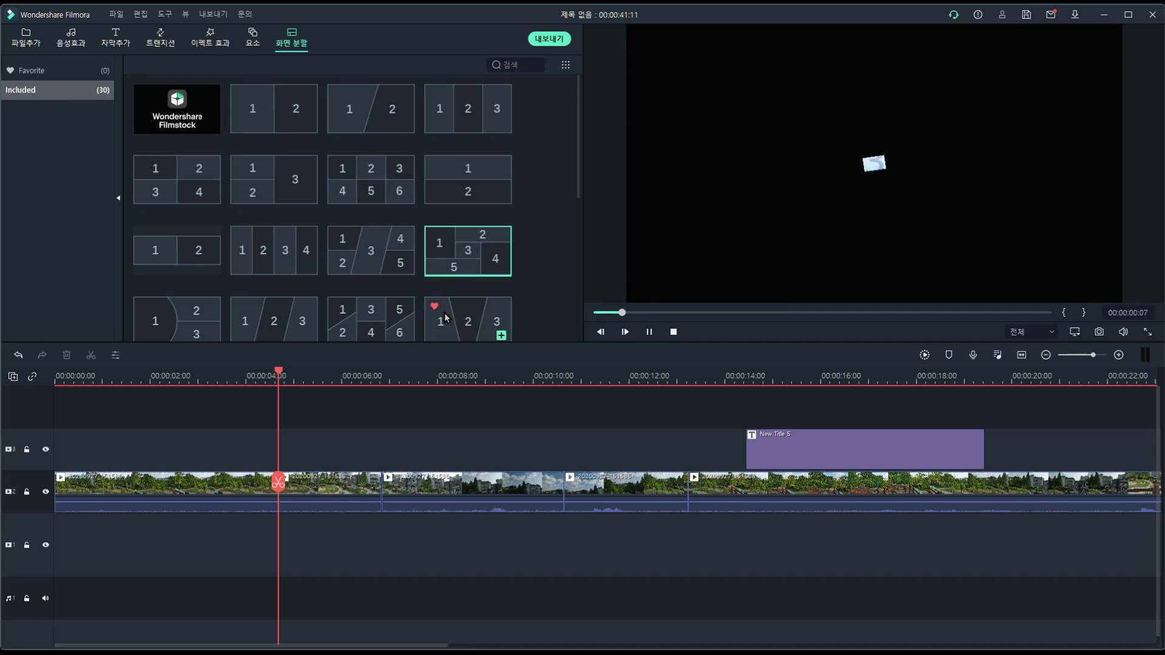
click(446, 312)
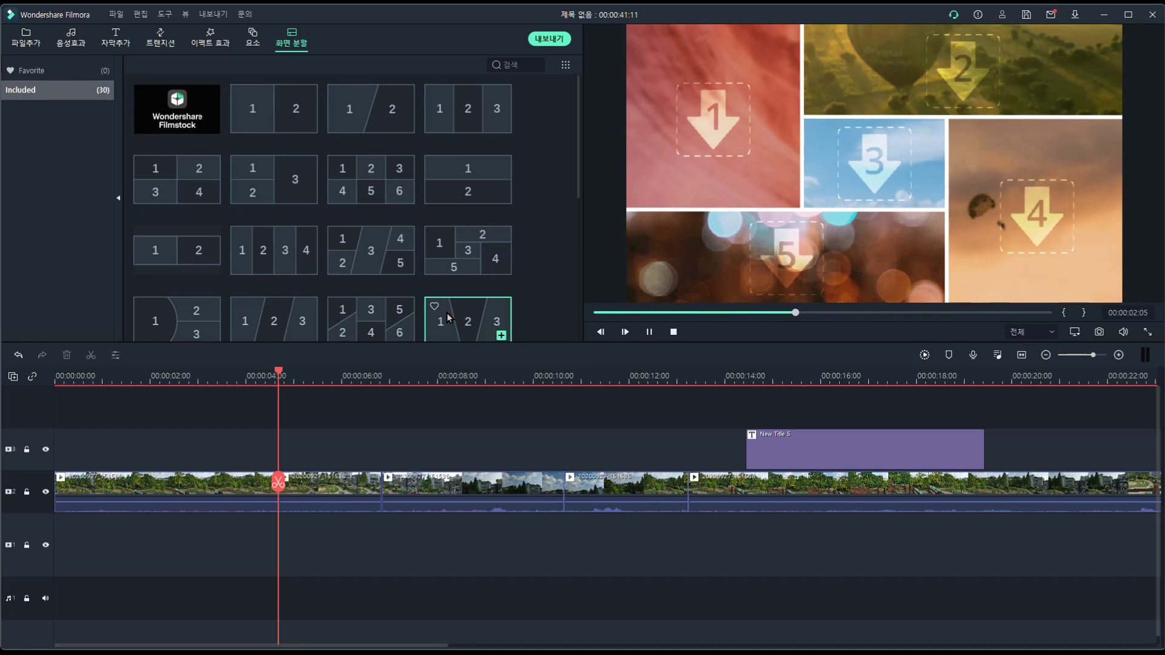
click(185, 312)
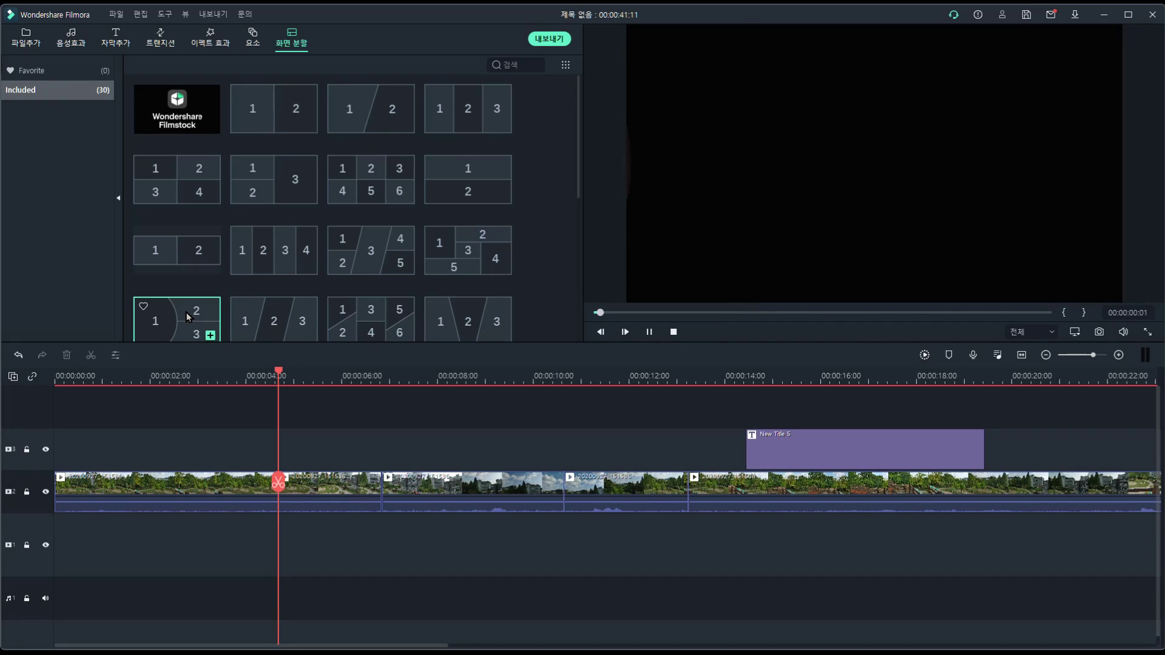
Place the three-column Split Screen 5 layout above the video from the start of the second clip.
click(461, 113)
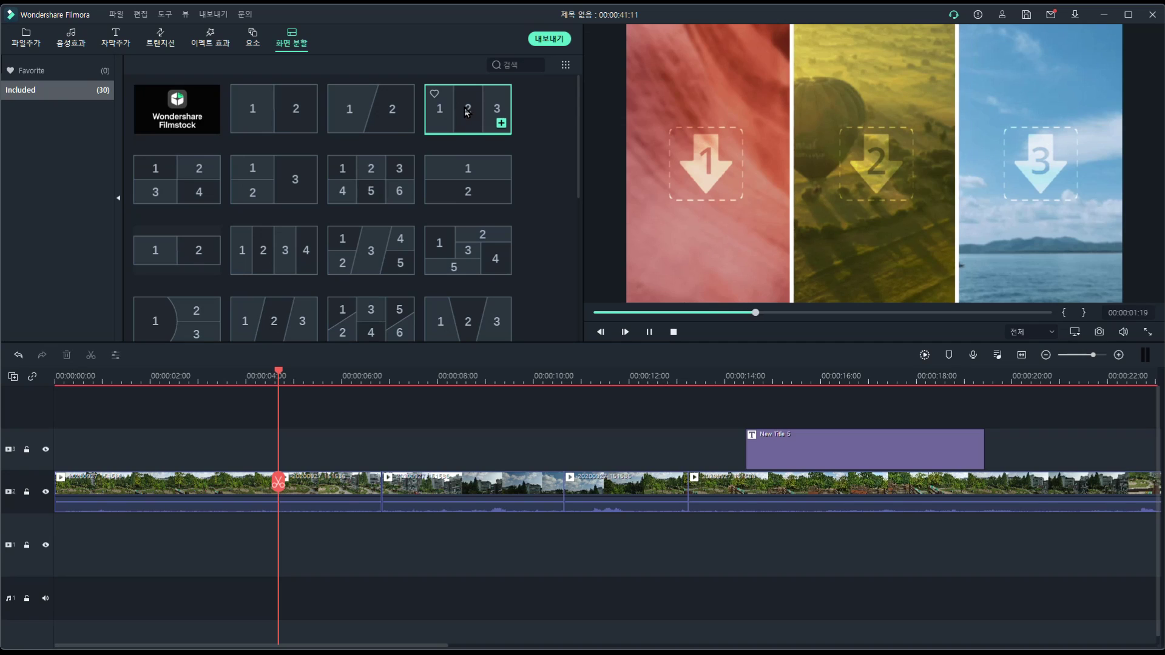
drag(419, 251, 272, 451)
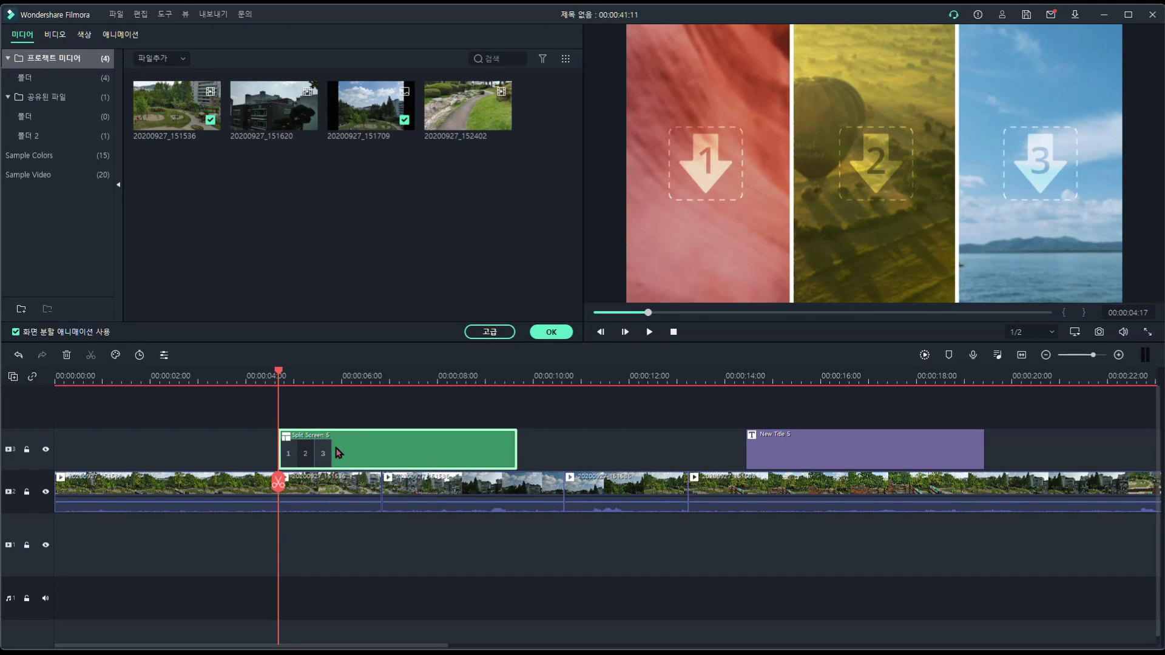
In the advanced split-screen editor, fill panel 3 with 20200927_151536 and panel 2 with 20200927_151620, and play back the result.
click(489, 332)
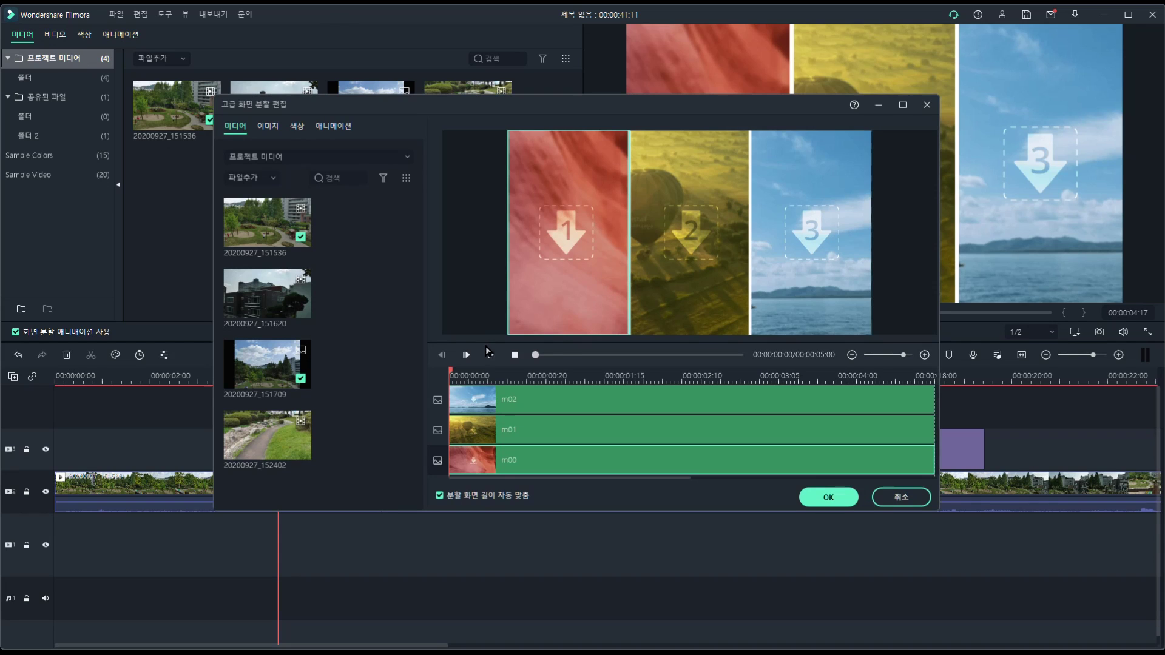
drag(523, 104, 668, 118)
drag(665, 421, 669, 416)
drag(408, 319, 612, 364)
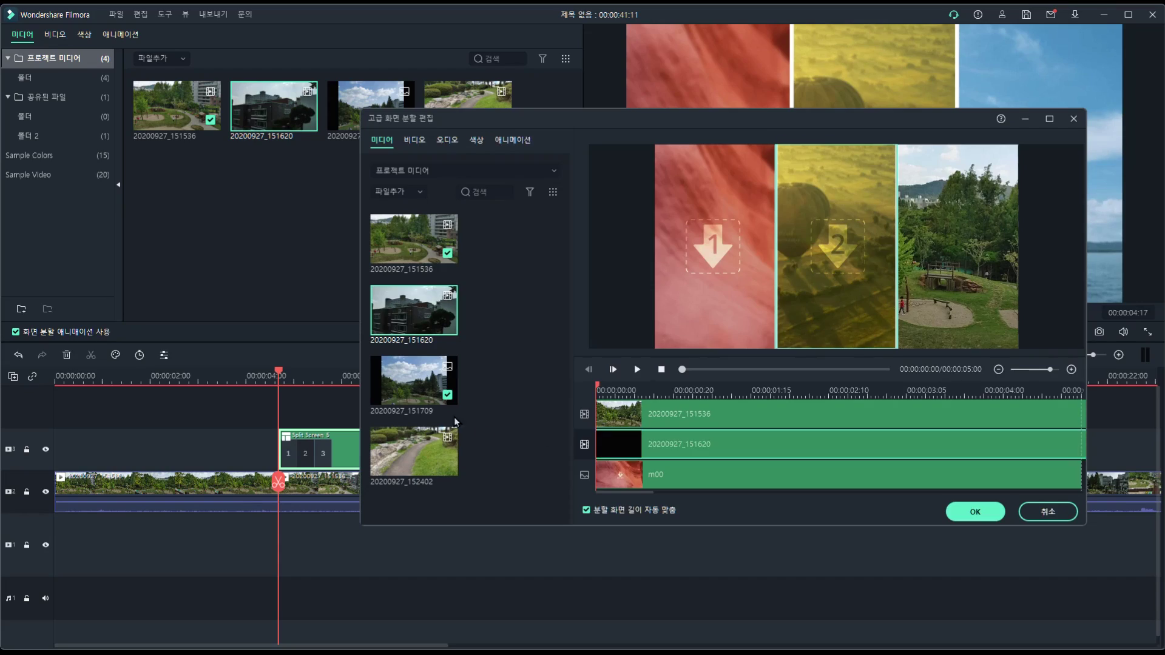
key(Return)
click(649, 332)
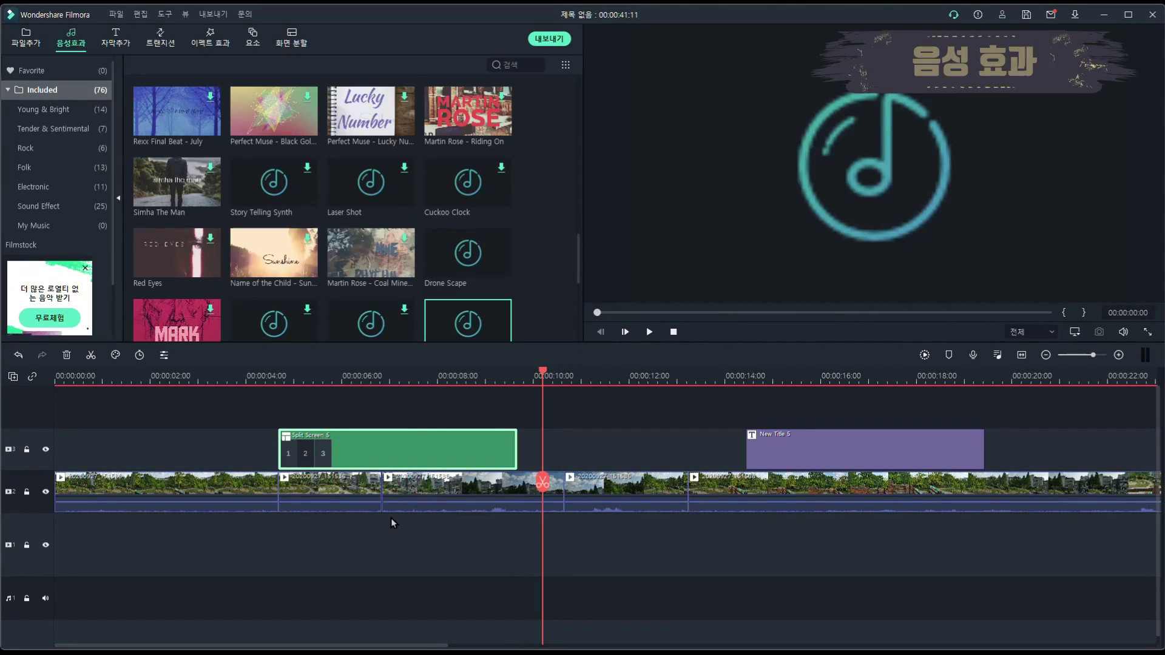
Browse the sound effects and place Mechinical and Beep back to back on the audio track, with Beep starting at the second clip.
scroll(259, 203, up, 10)
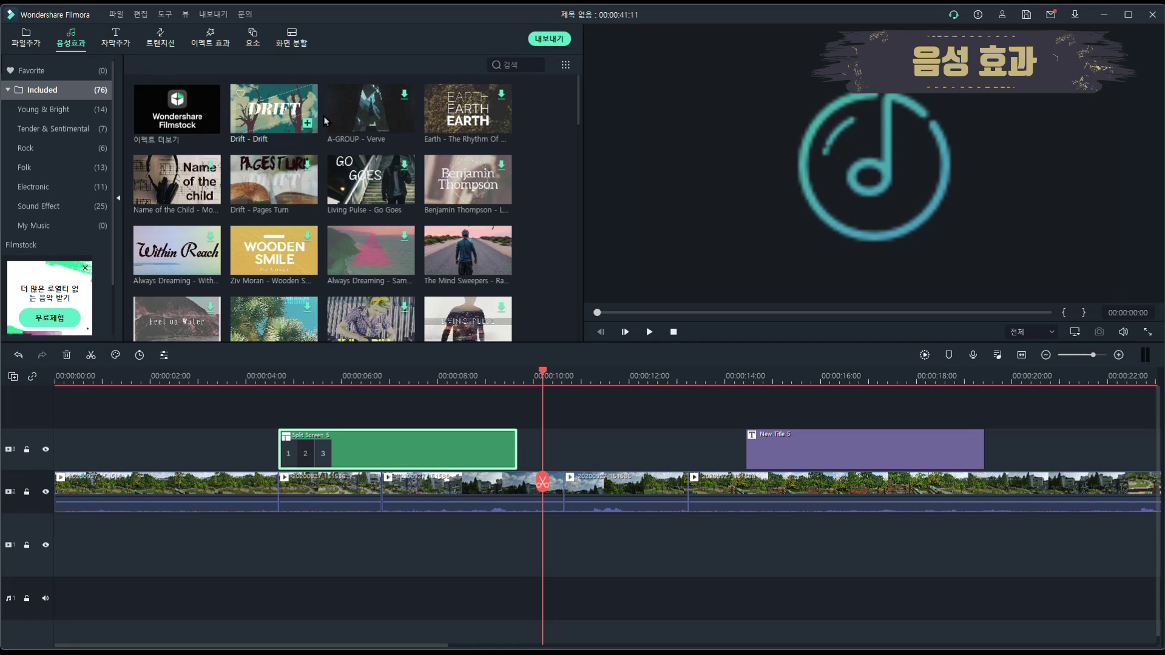
scroll(432, 236, down, 6)
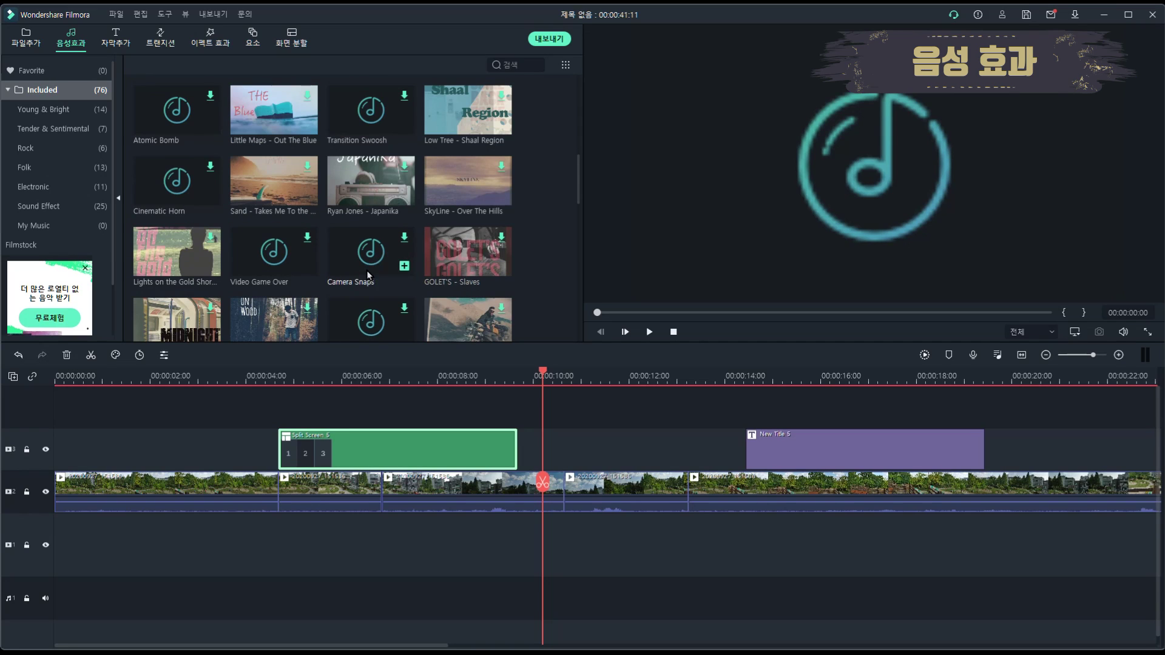
click(368, 271)
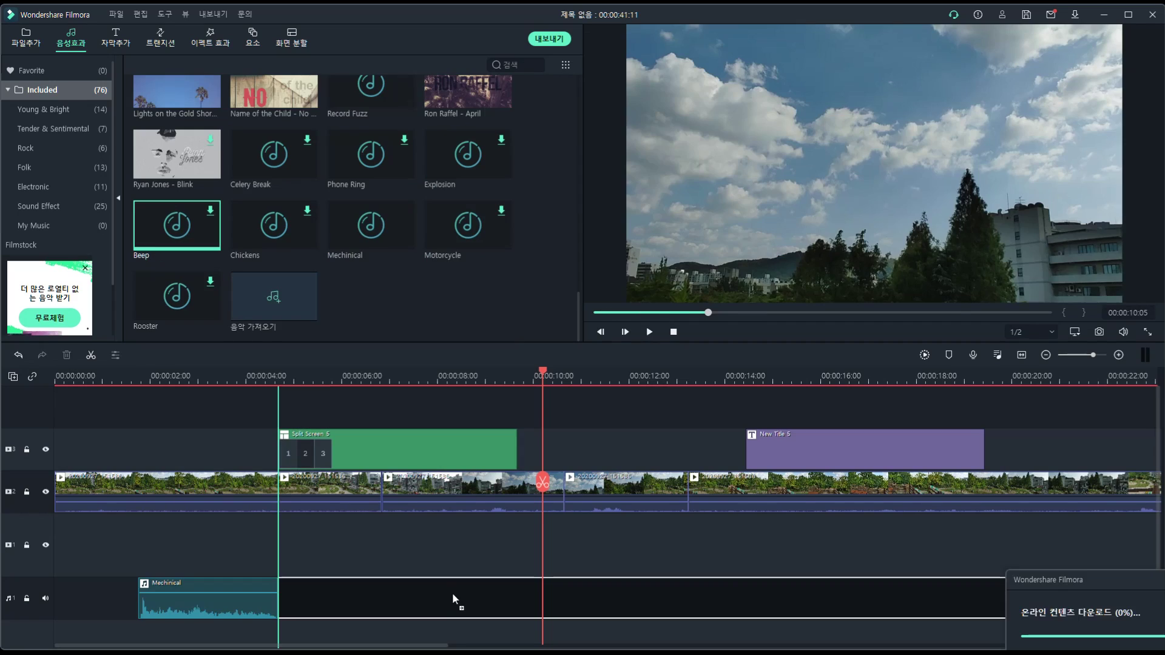
drag(453, 593, 297, 598)
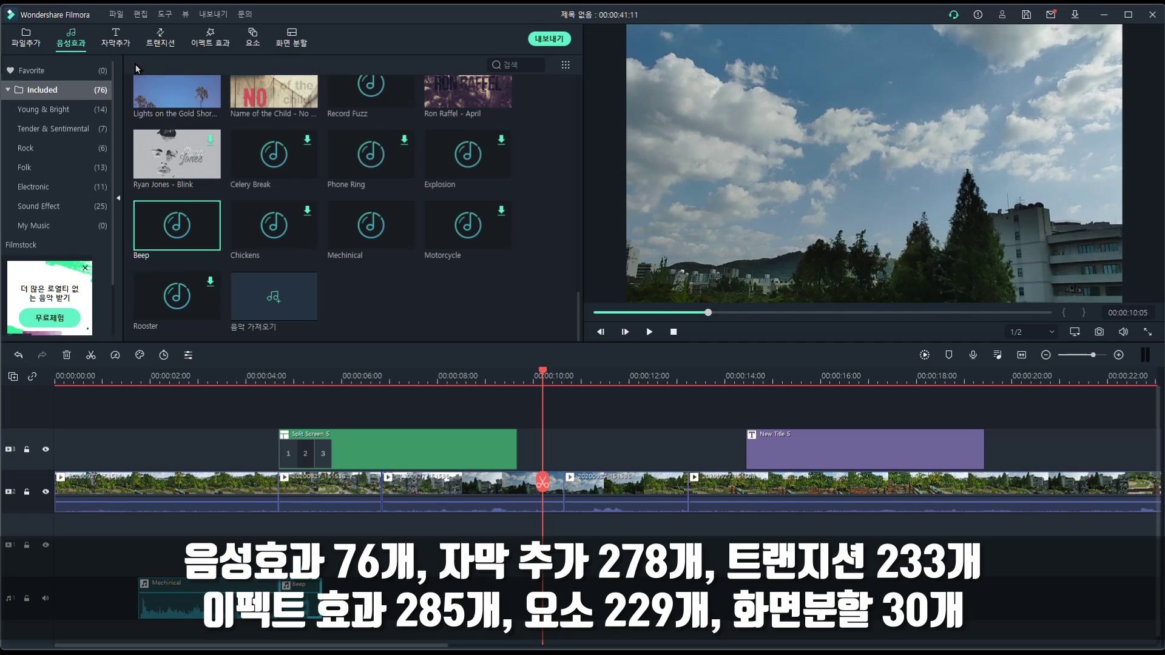
Look through the title, transition, effect, element and split-screen libraries.
click(119, 45)
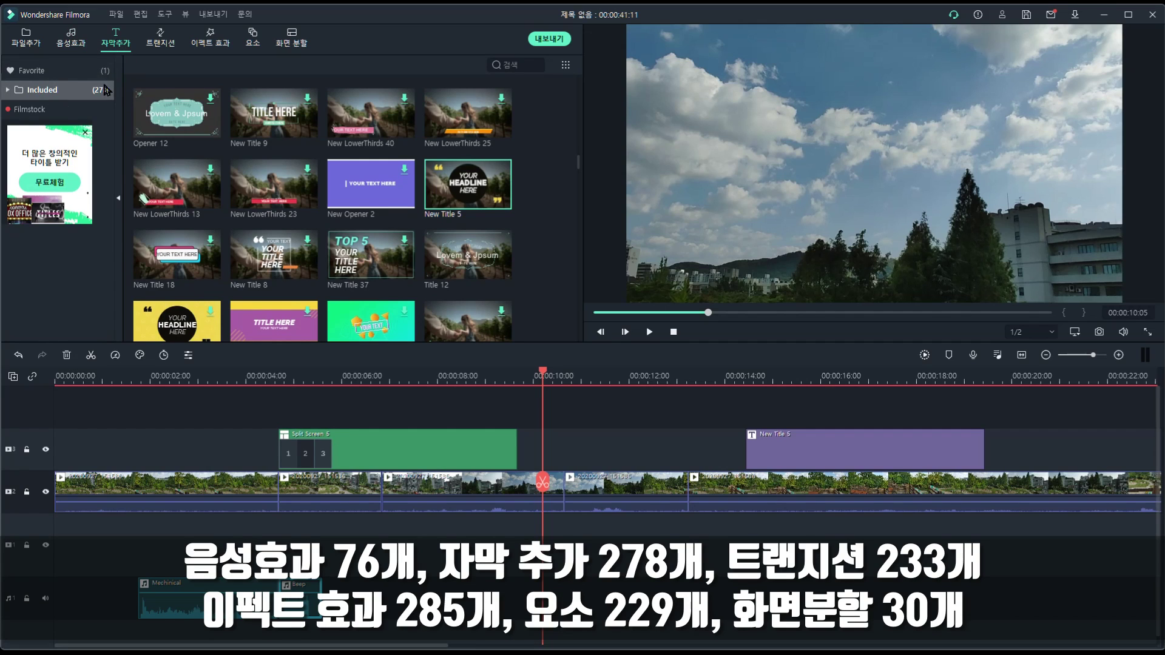
click(162, 43)
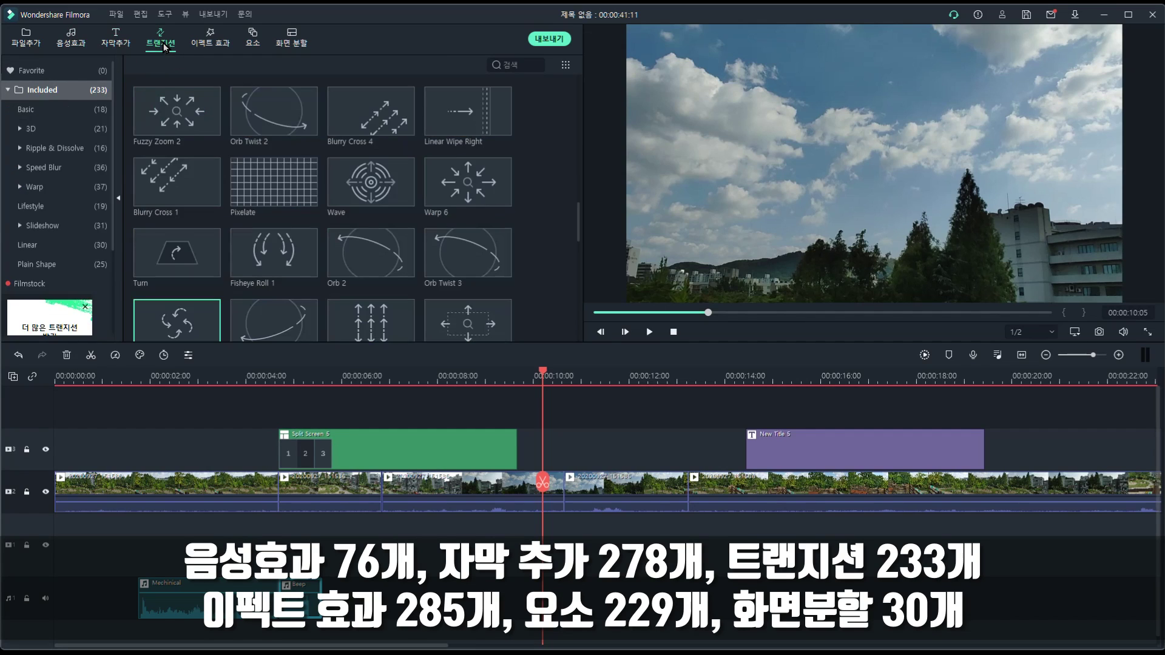
click(217, 41)
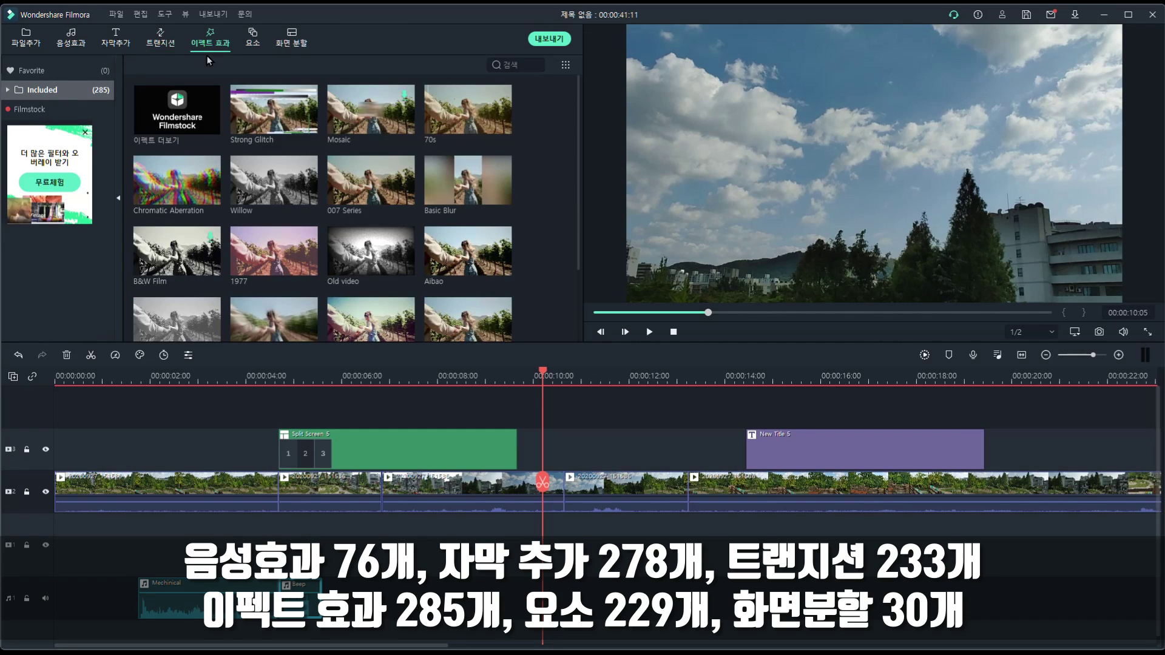
click(254, 45)
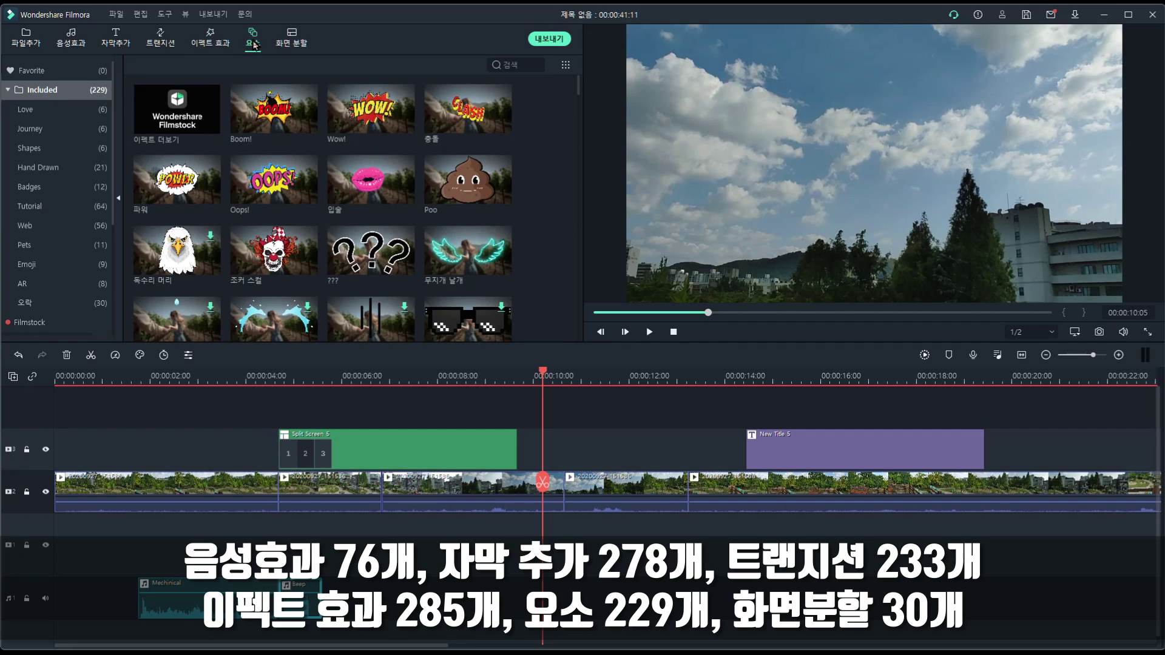
click(291, 44)
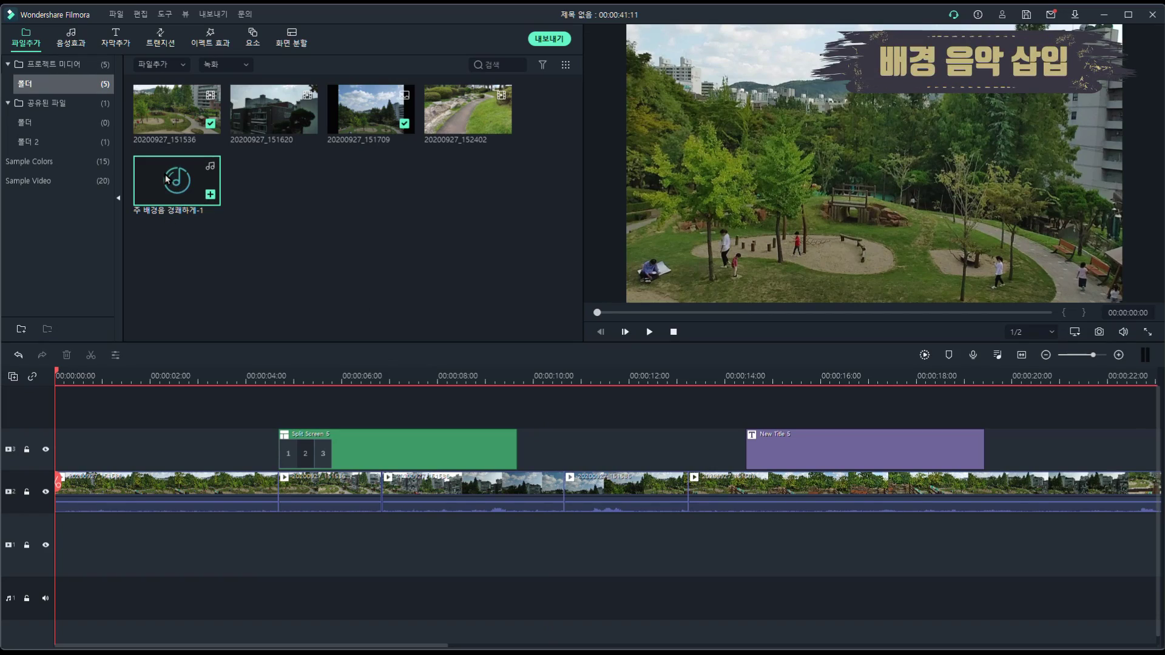
Place the background music 주 배경음 경쾌하게-1 at the start of the audio track and open its audio settings.
drag(166, 179, 73, 537)
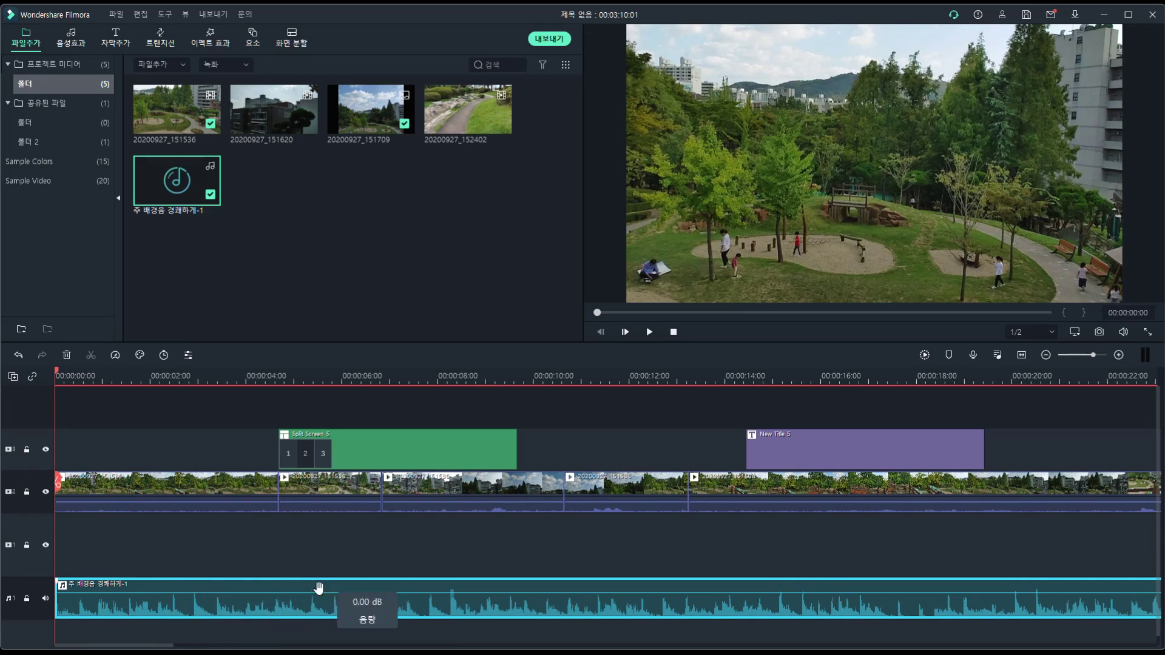
double_click(144, 588)
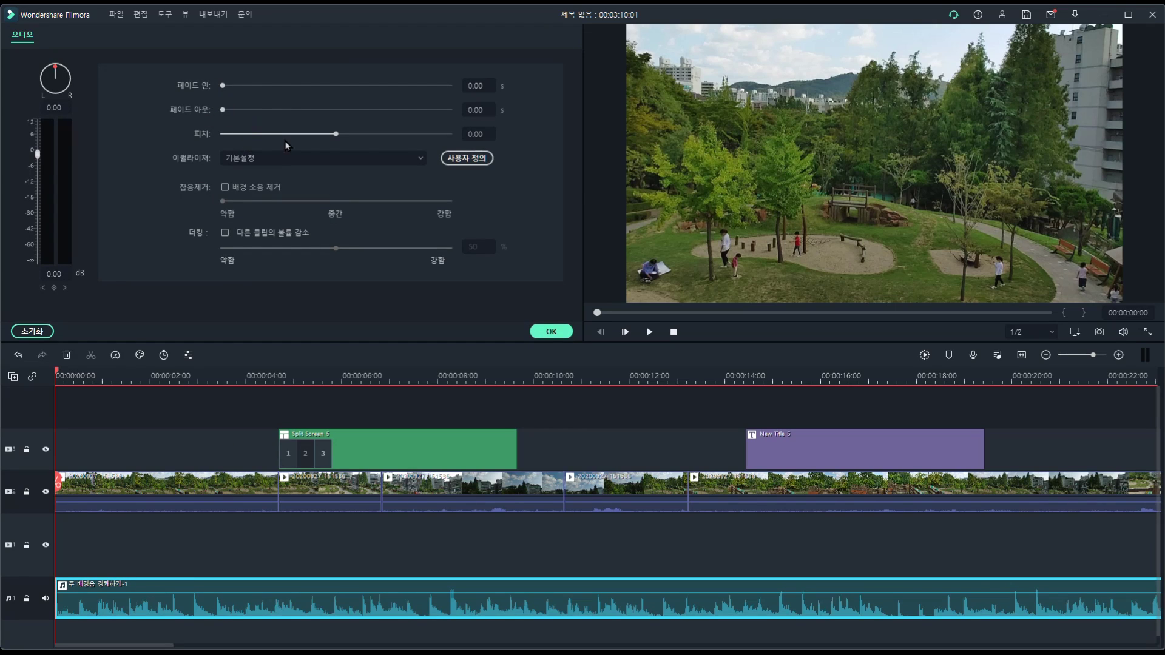
Apply the 스파클 equalizer preset to the background music clip.
click(282, 159)
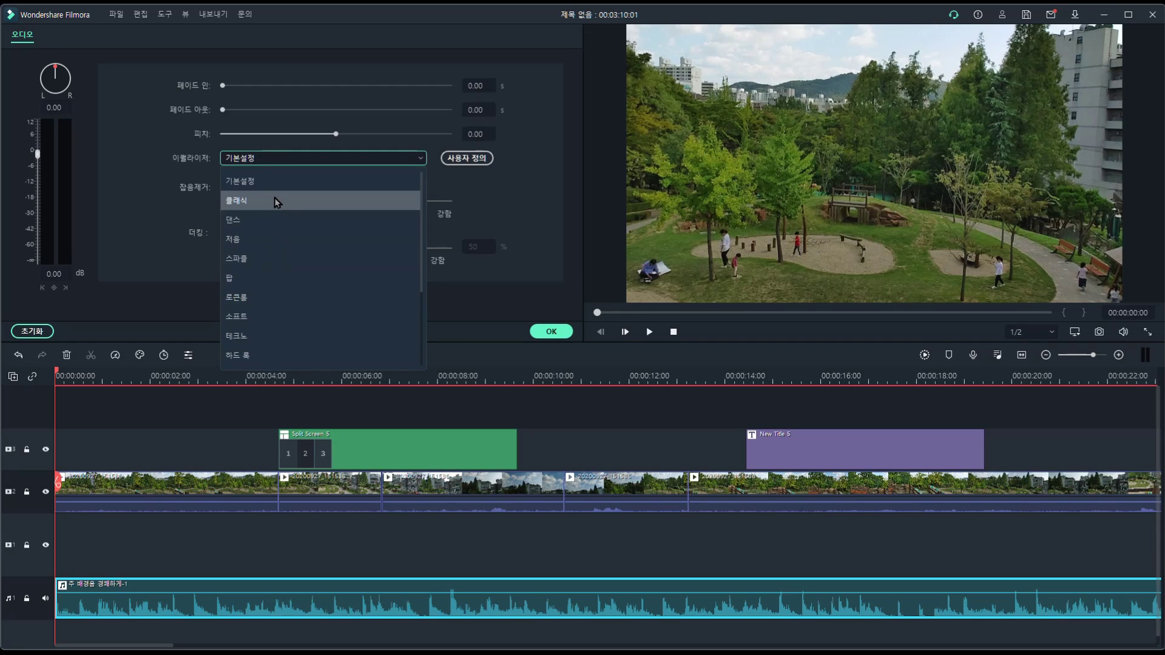
click(267, 254)
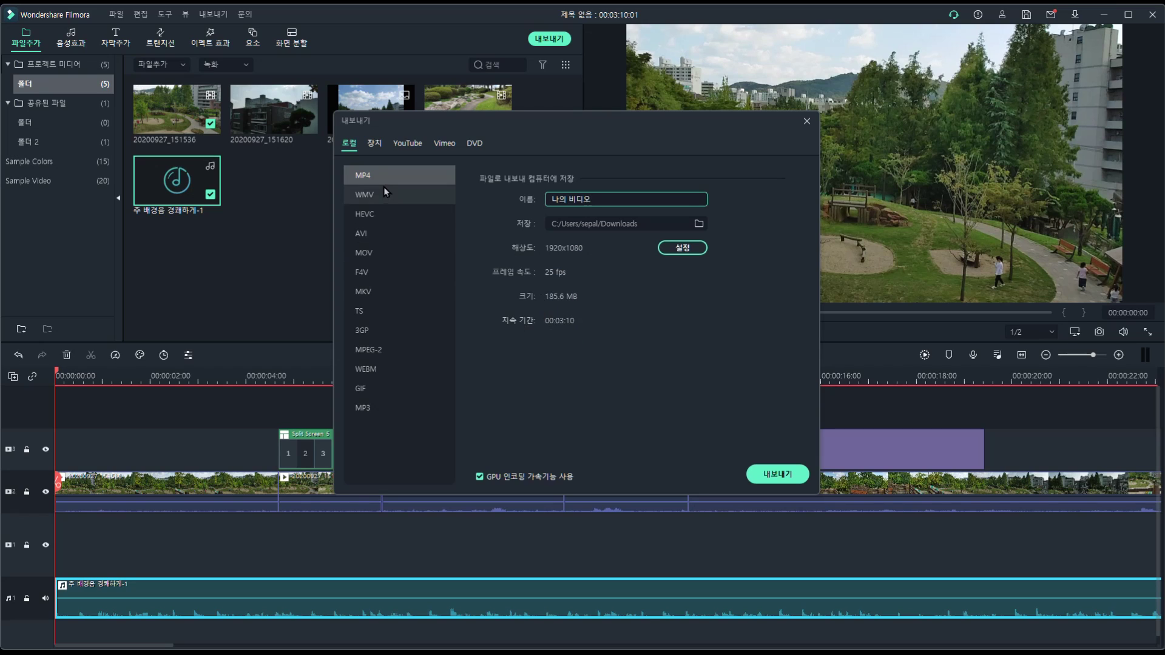
Open the YouTube export options for the finished video.
click(415, 144)
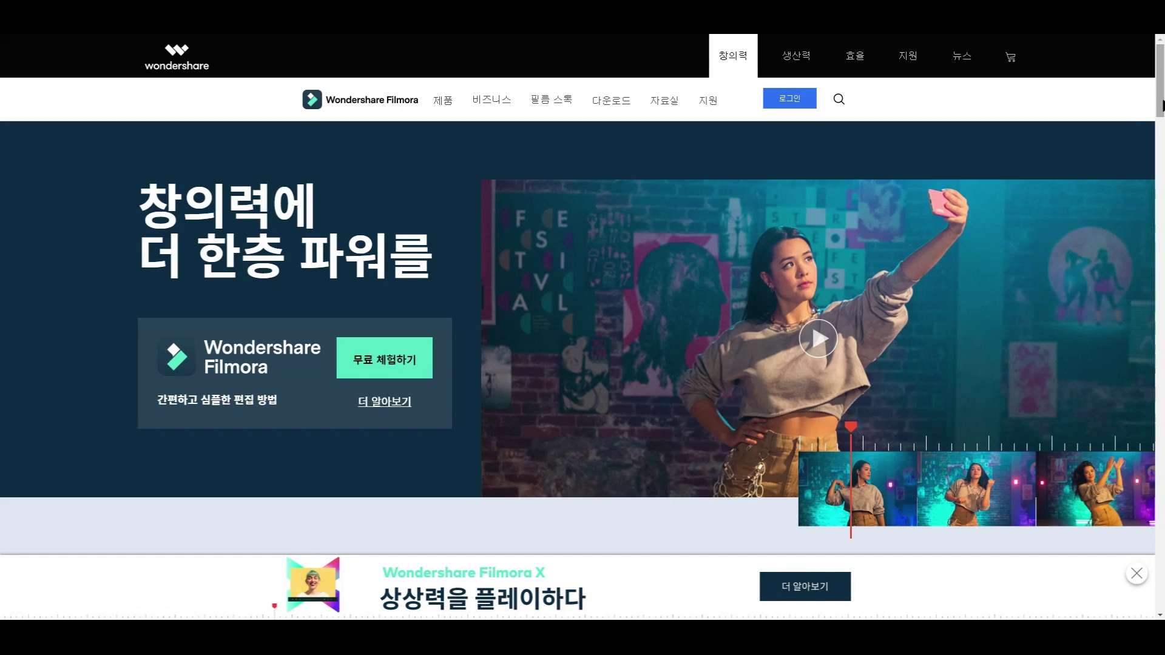
Look through the Wondershare Filmora website's home page in the browser and return to the free trial download area.
drag(1162, 106, 1162, 109)
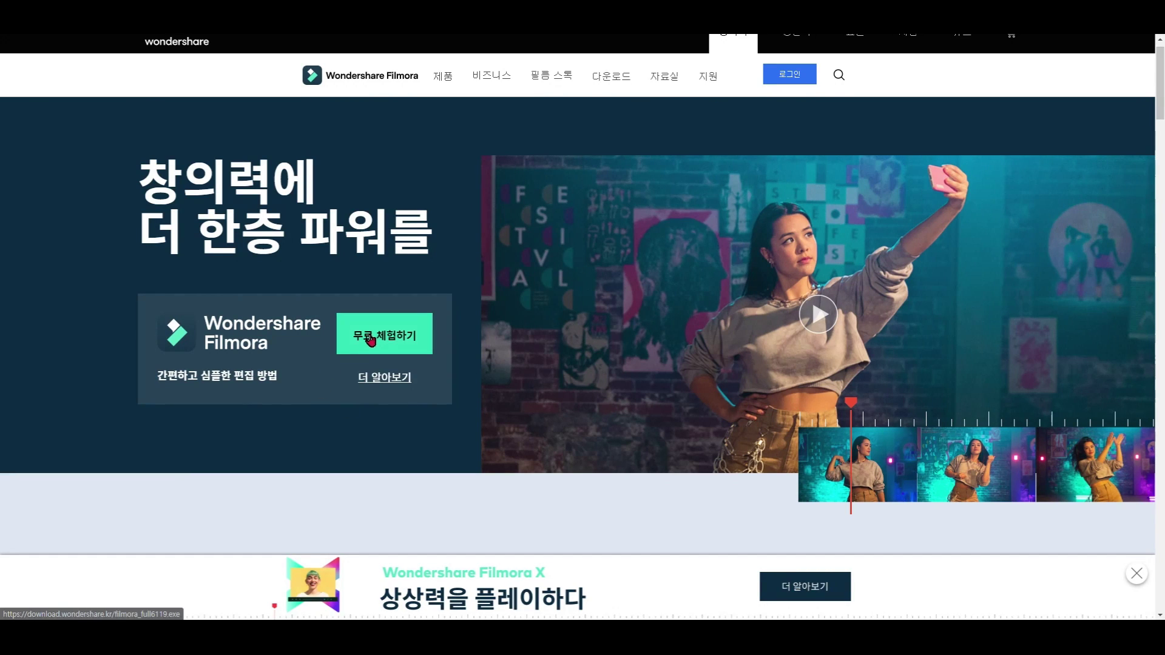
scroll(396, 379, down, 3)
scroll(396, 380, down, 10)
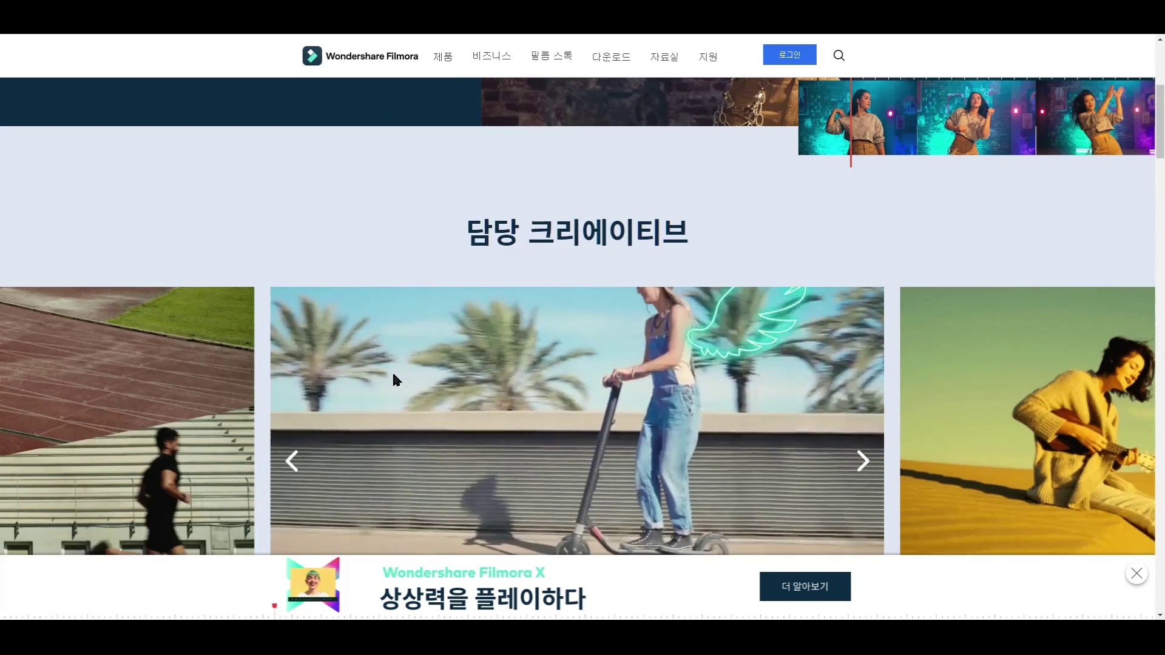
scroll(394, 379, down, 11)
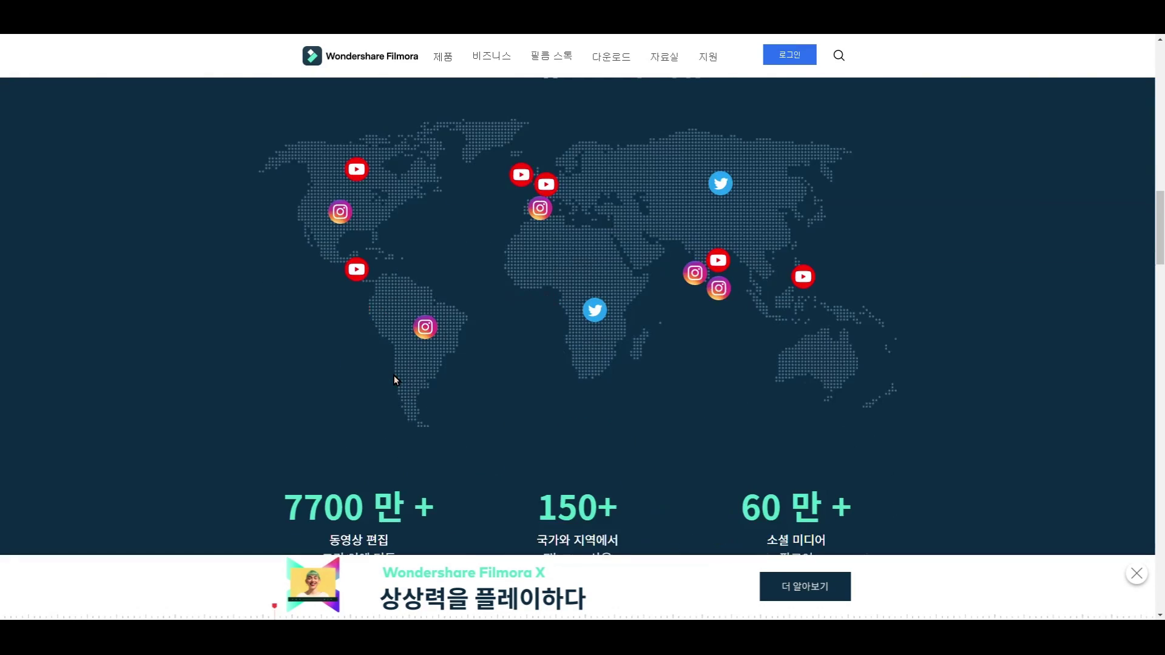
scroll(401, 398, down, 2)
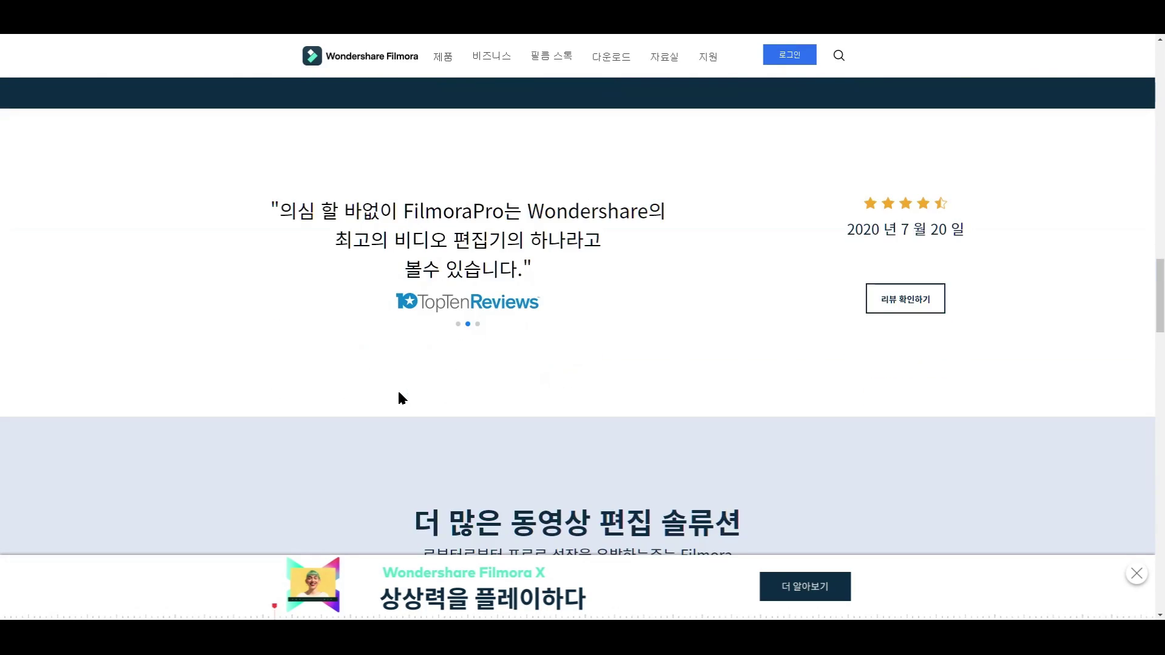
scroll(400, 397, up, 8)
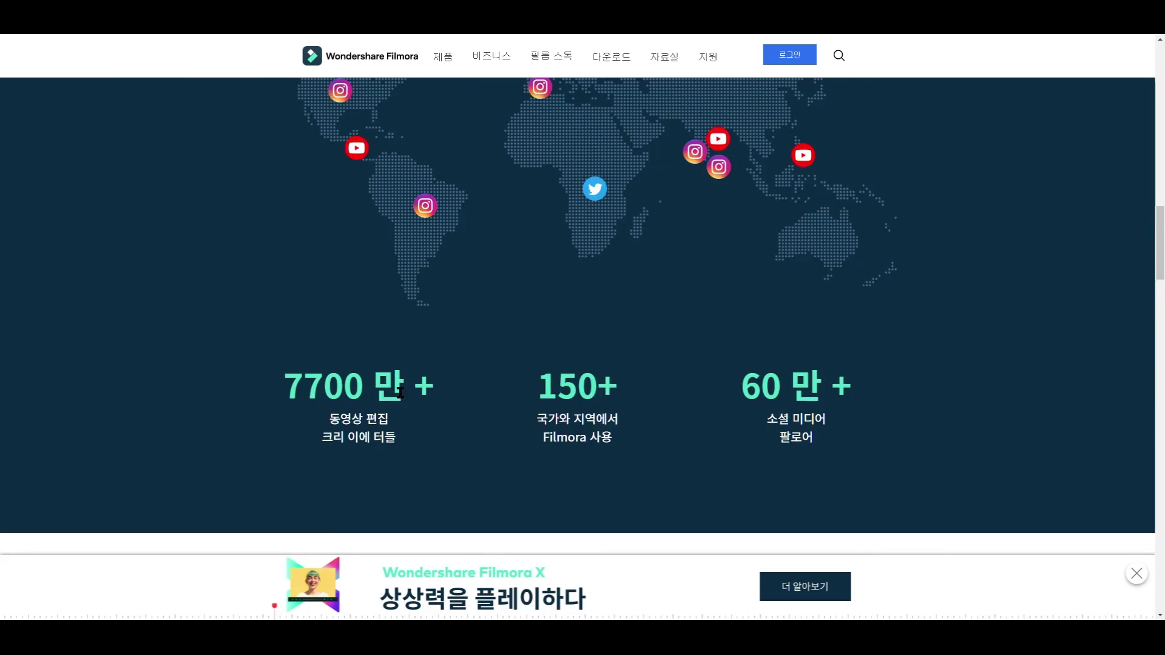
scroll(401, 398, up, 15)
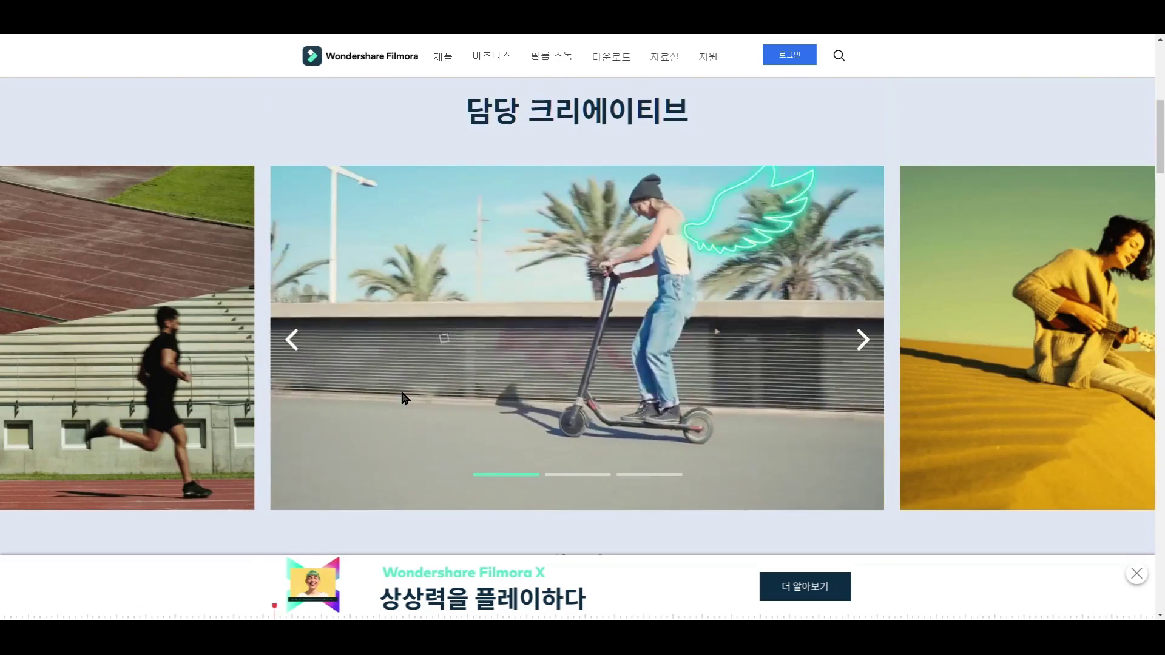
scroll(402, 396, up, 6)
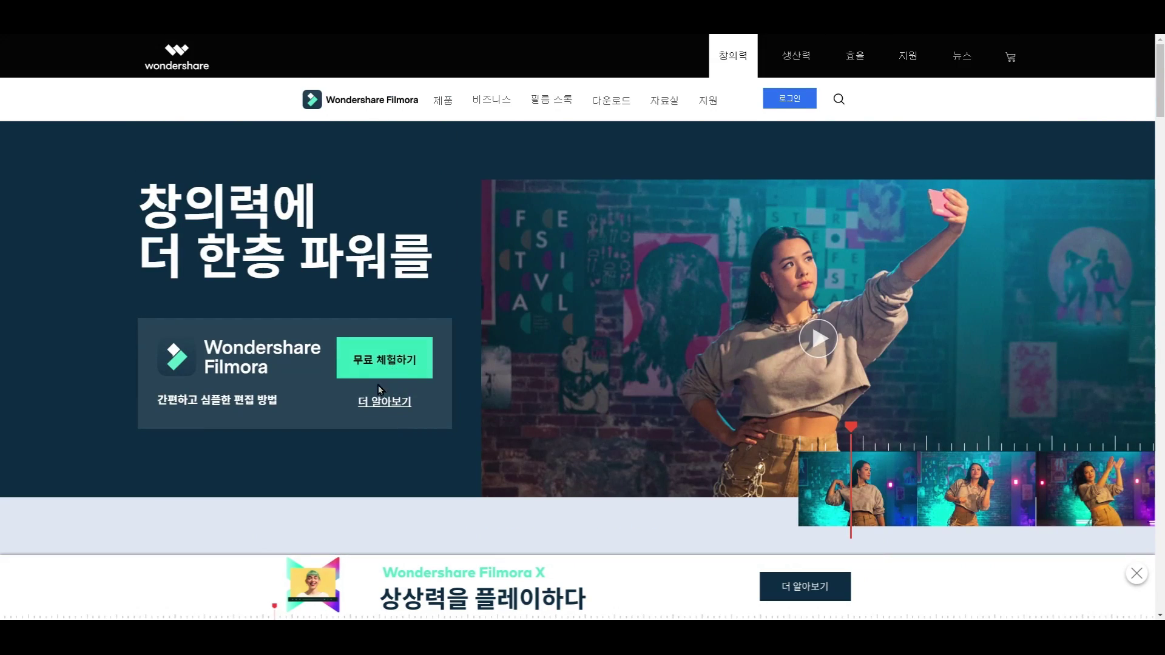